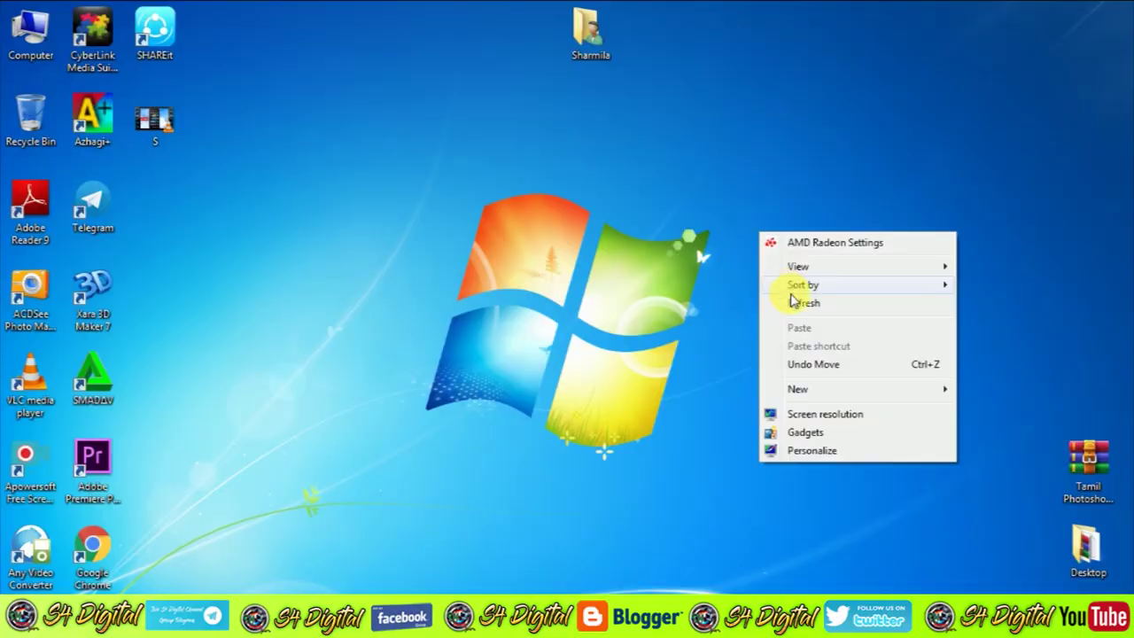
Refresh the desktop and put the cursor in Chrome's Google search box.
left_click(795, 303)
right_click(794, 303)
left_click(814, 367)
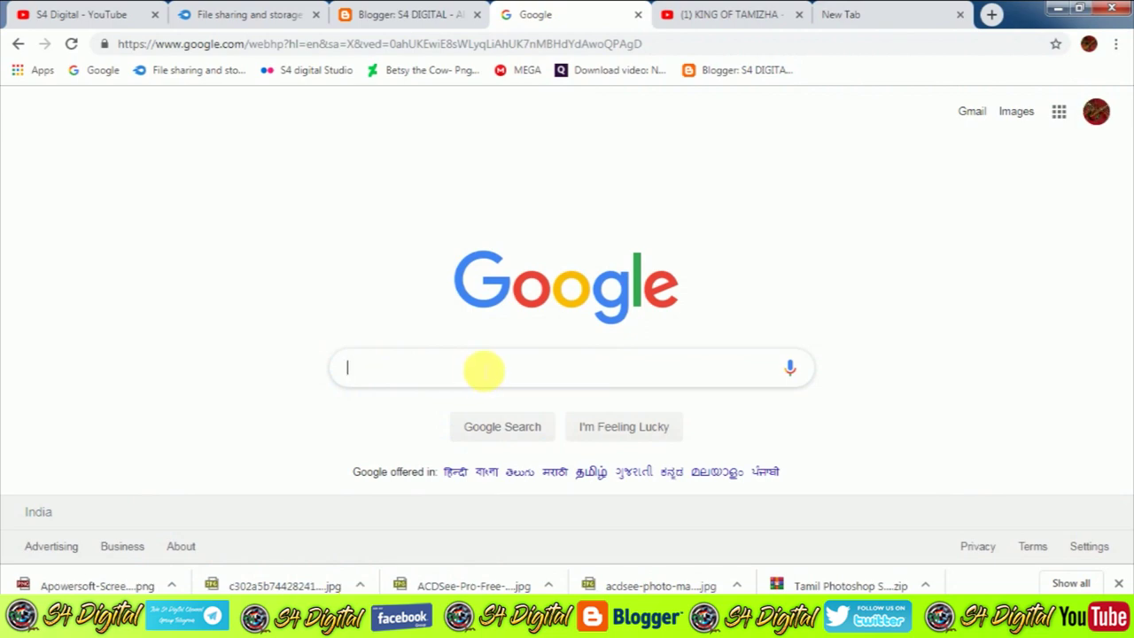
left_click(484, 370)
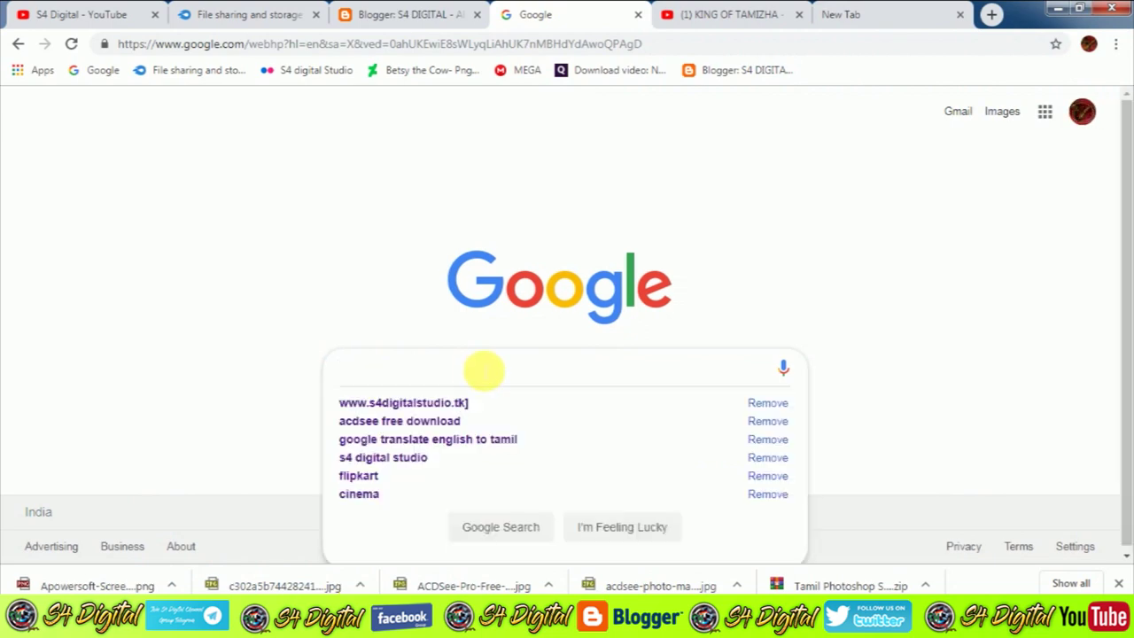
Glance at the S4 Digital YouTube channel tab, then return to the Google tab.
left_click(25, 9)
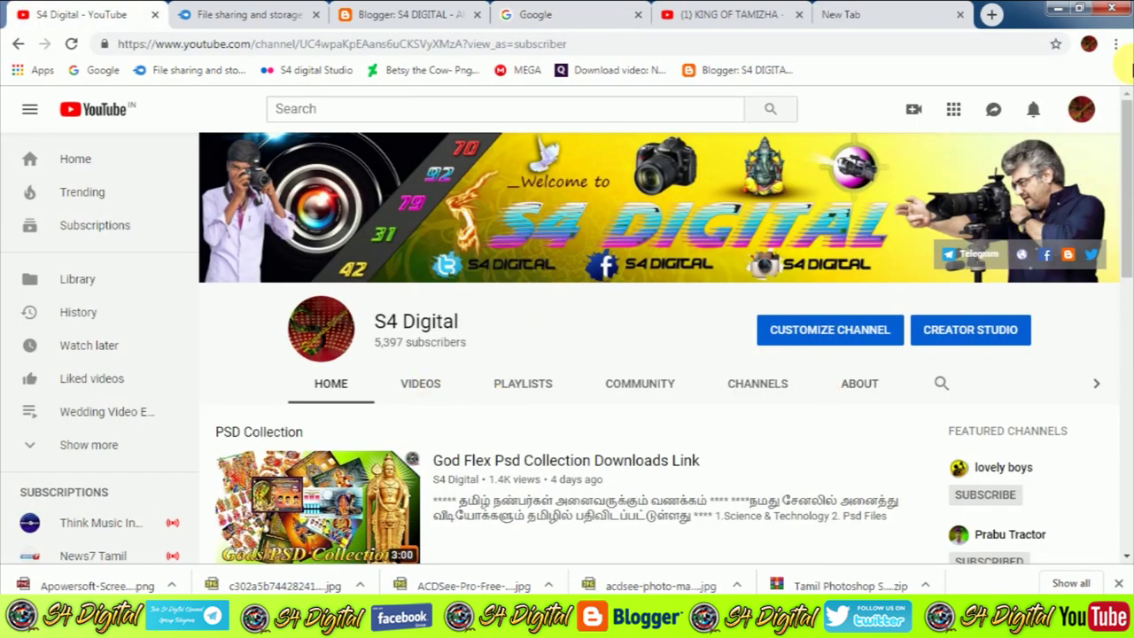
mouse_move(1128, 164)
left_mouse_down()
mouse_move(1123, 303)
mouse_move(1116, 82)
left_mouse_up()
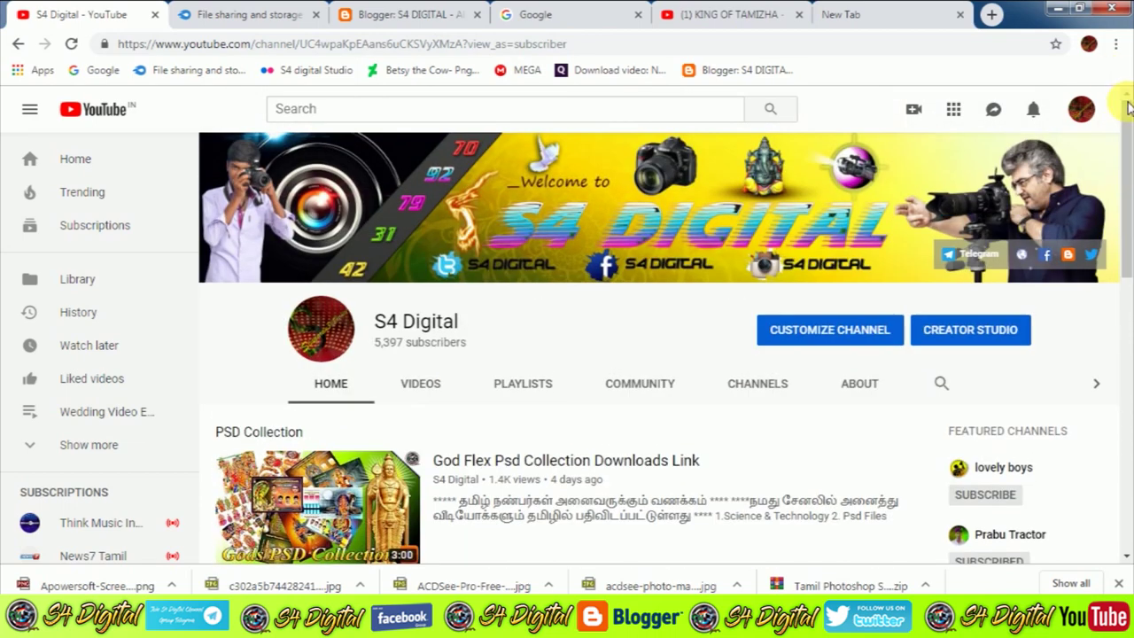
left_click(611, 11)
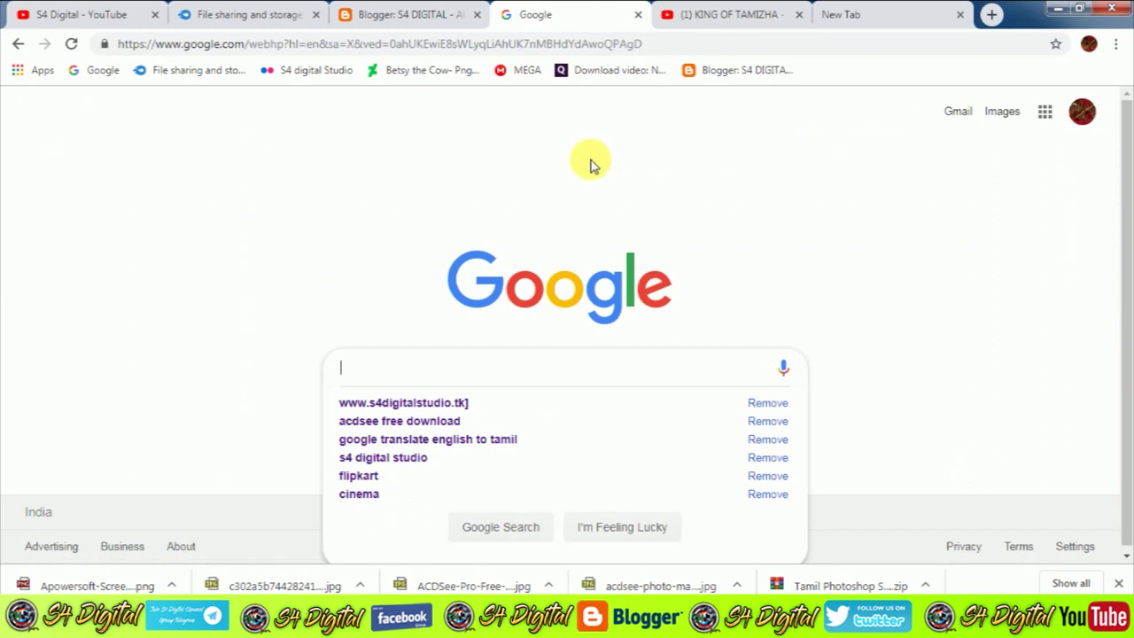
Search Google for 's4 digital studio.tk' and open the S4 Digital Studio website result.
type("s4")
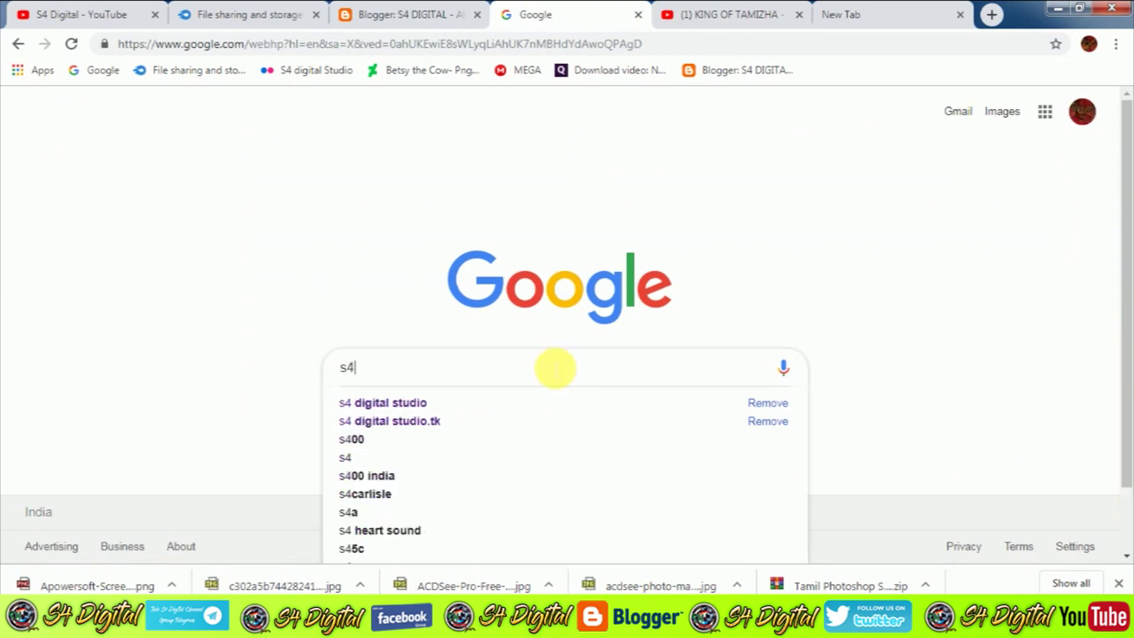
left_click(450, 422)
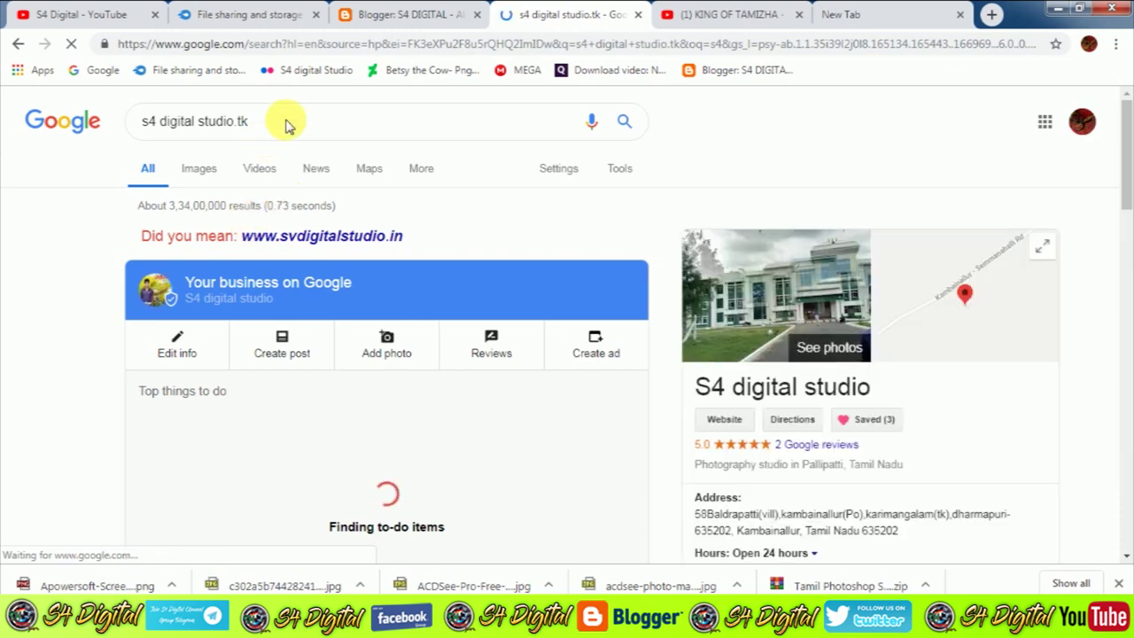
scroll(1126, 183, "down", 4)
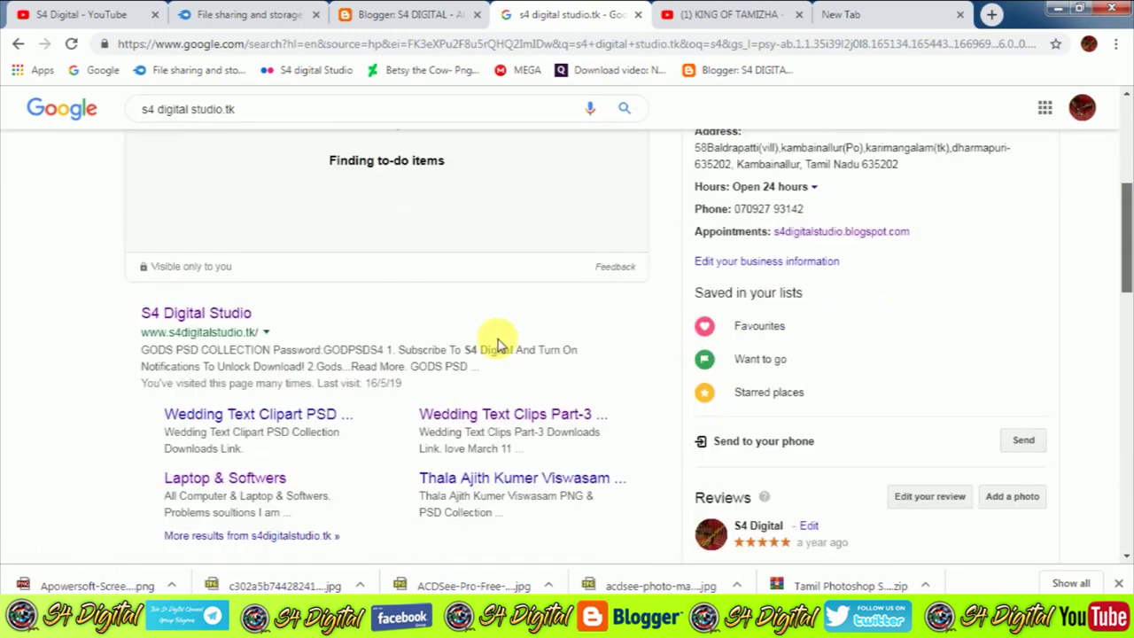
left_click(190, 323)
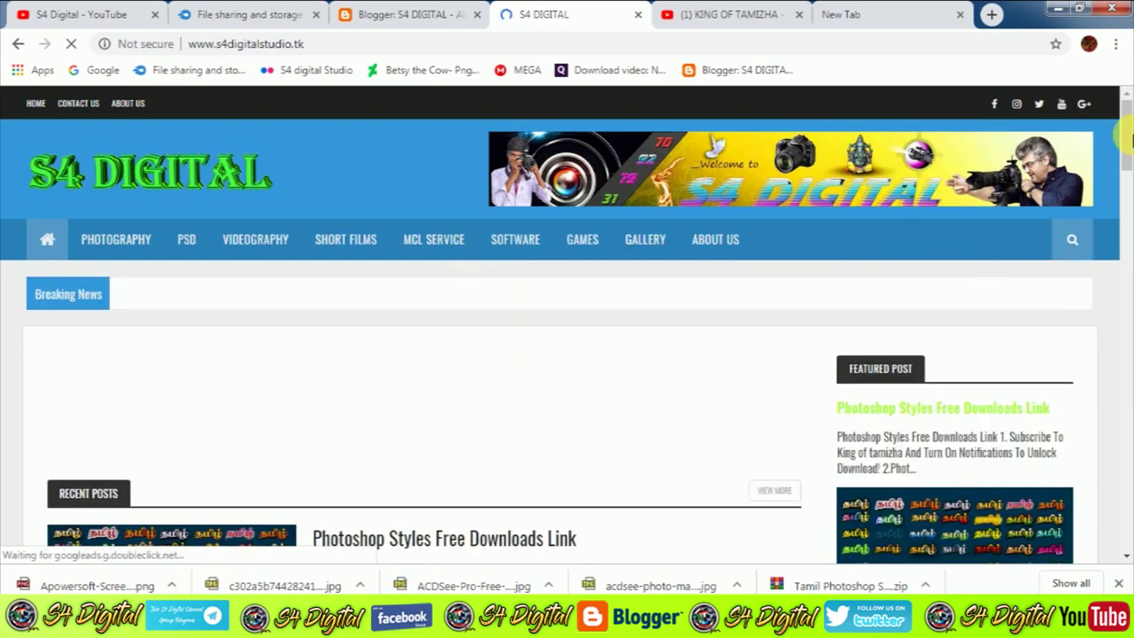
left_click_drag(1127, 133, 1125, 191)
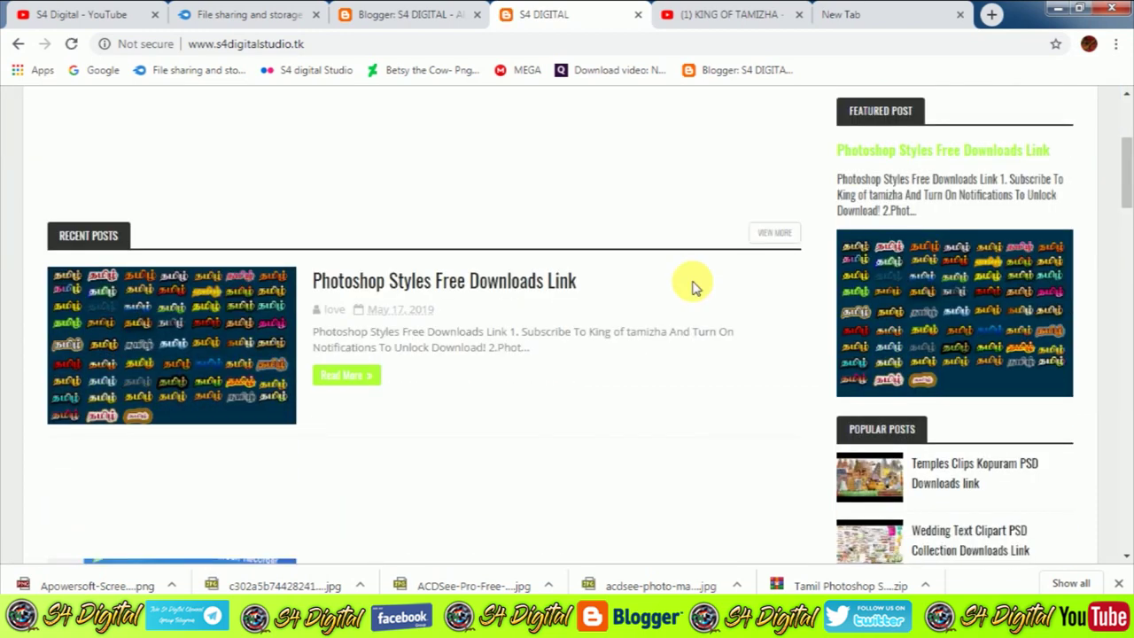
Open the 'Photoshop Styles Free Downloads Link' post and scroll down to its two download buttons.
left_click(379, 286)
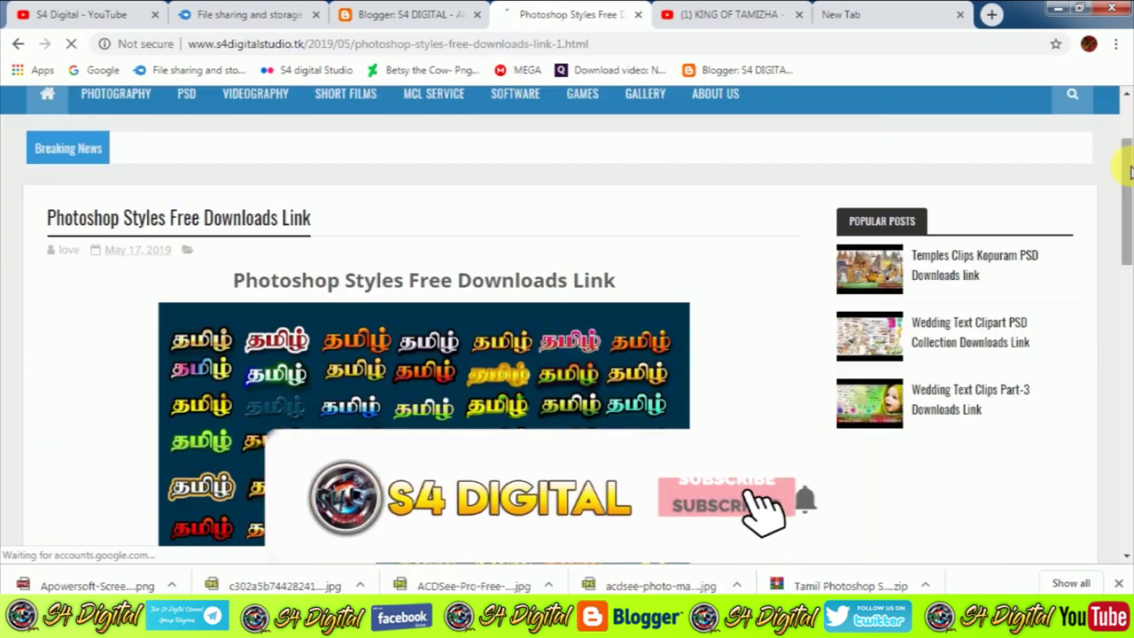
left_click_drag(1127, 179, 1129, 204)
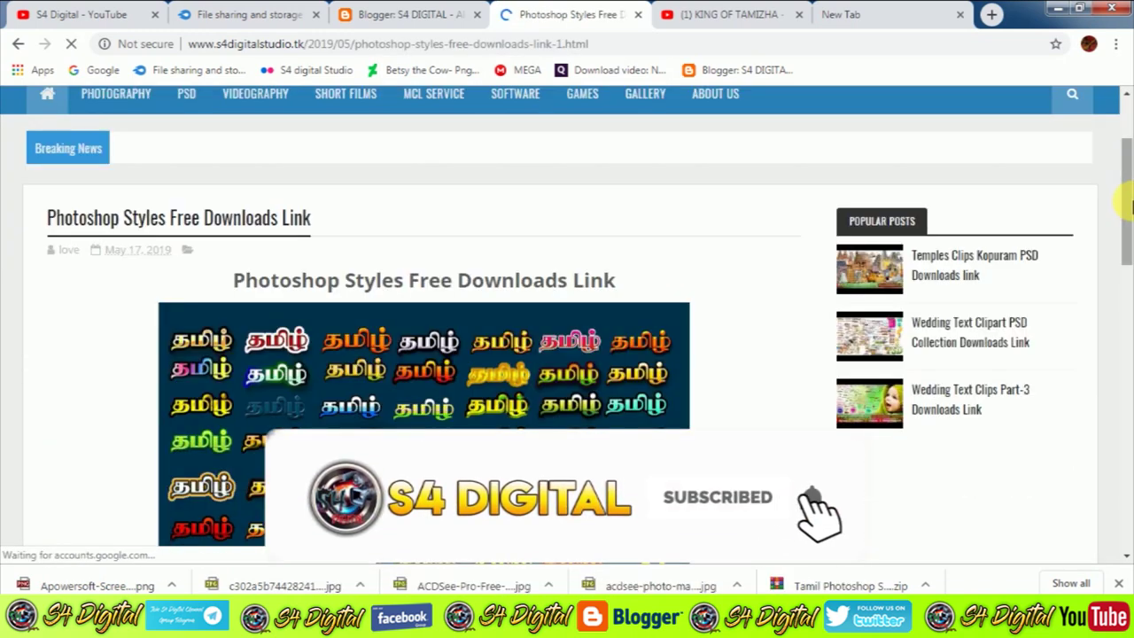
scroll(1126, 199, "down", 3)
scroll(1123, 223, "down", 3)
scroll(1118, 254, "down", 1)
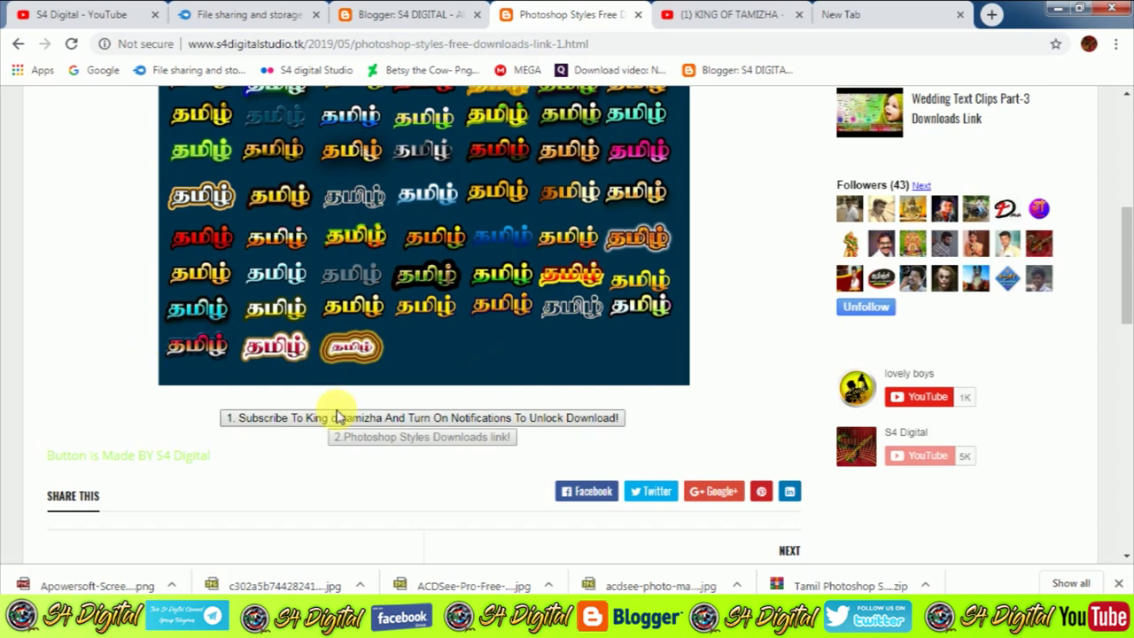
Subscribe to the KING OF TAMIZHA YouTube channel from the post's step 1, then return to the post.
right_click(359, 424)
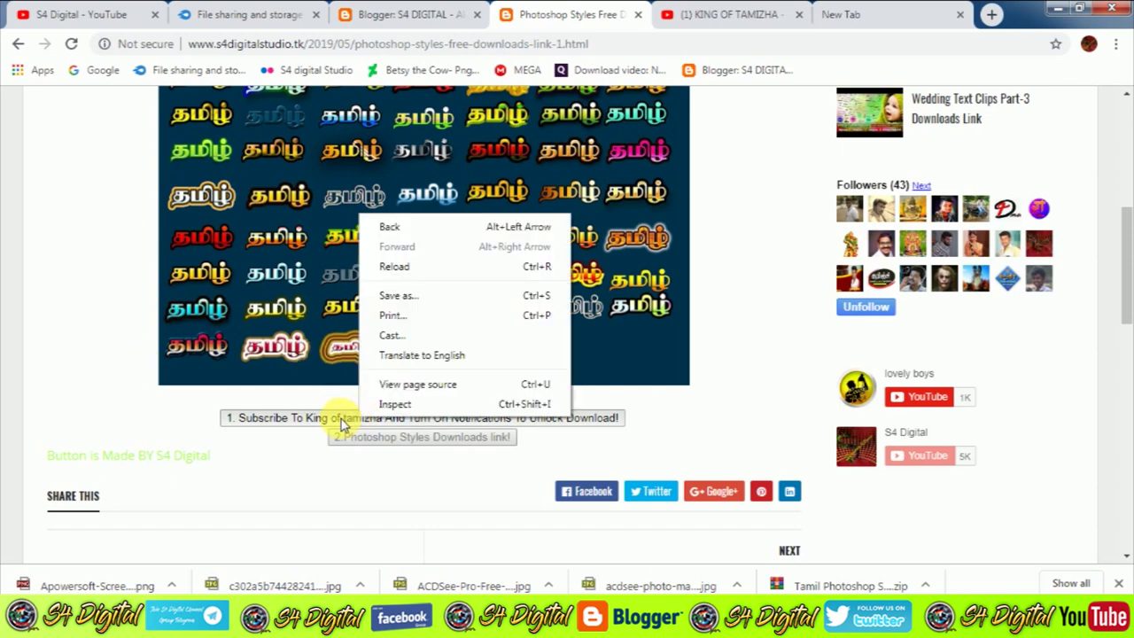
left_click(344, 424)
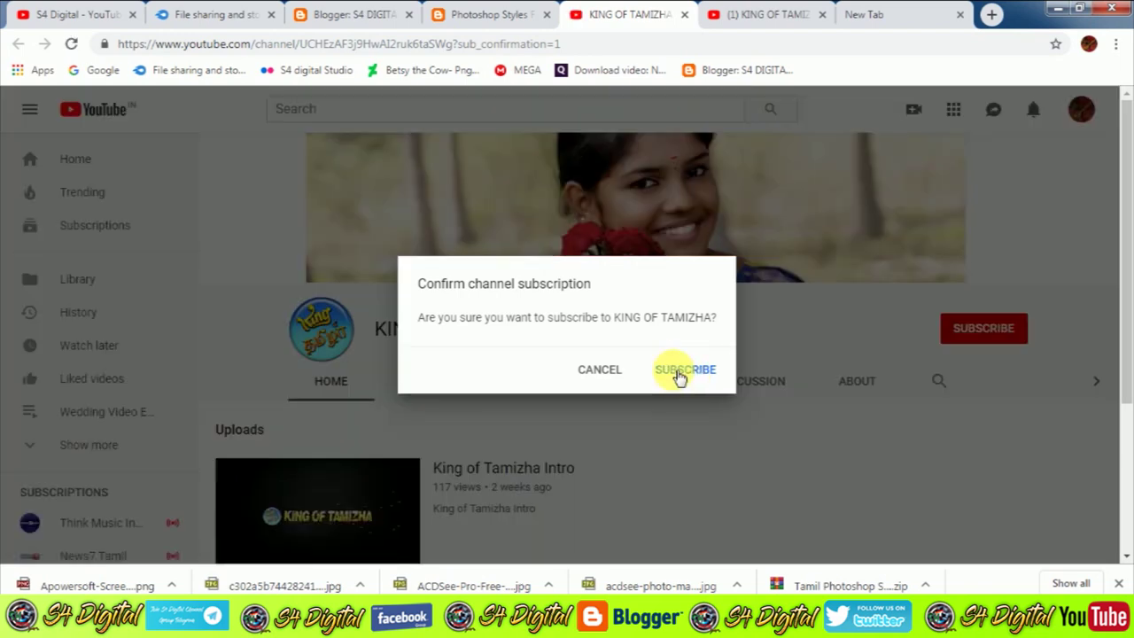
left_click(680, 372)
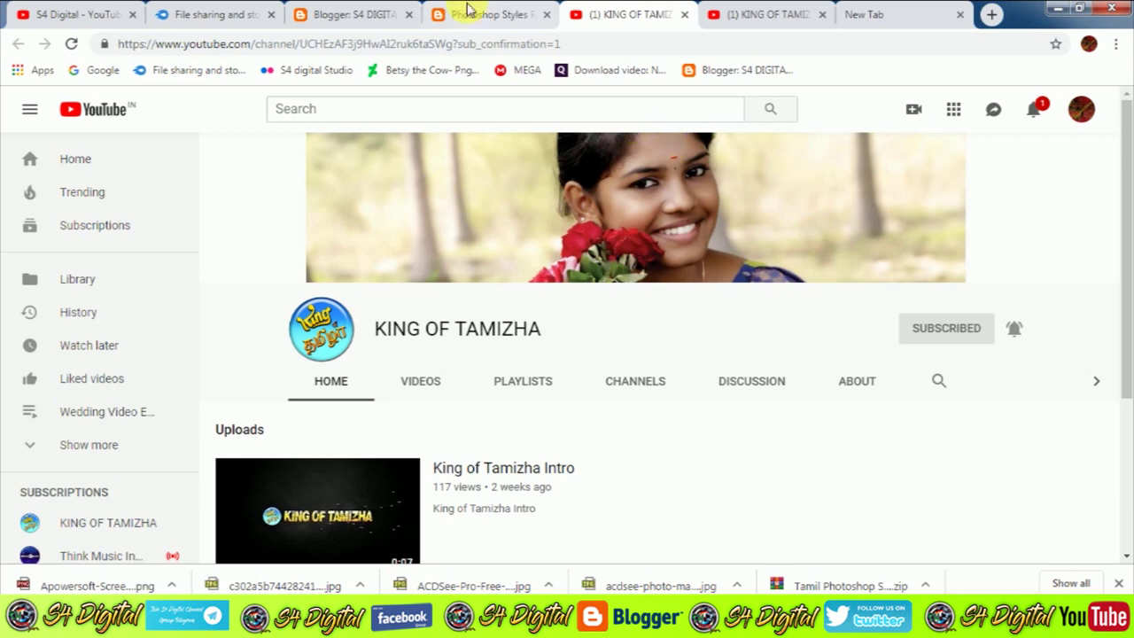
left_click(469, 13)
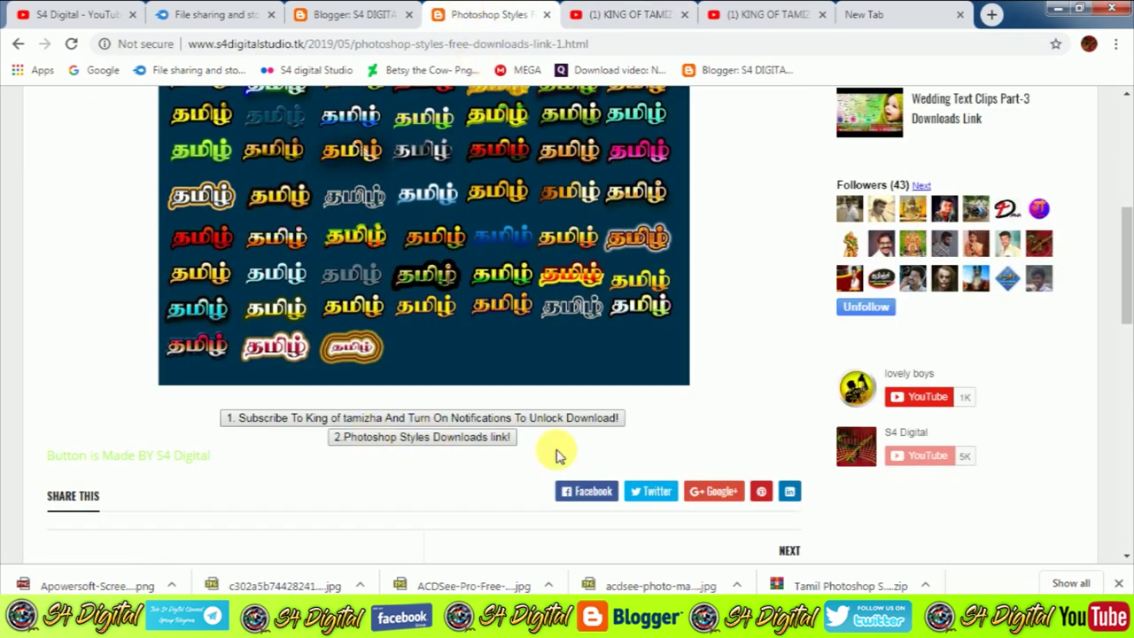
Download the 3.85MB Tamil Photoshop Styles By S4 archive from MediaFire and minimize Chrome.
left_click(412, 439)
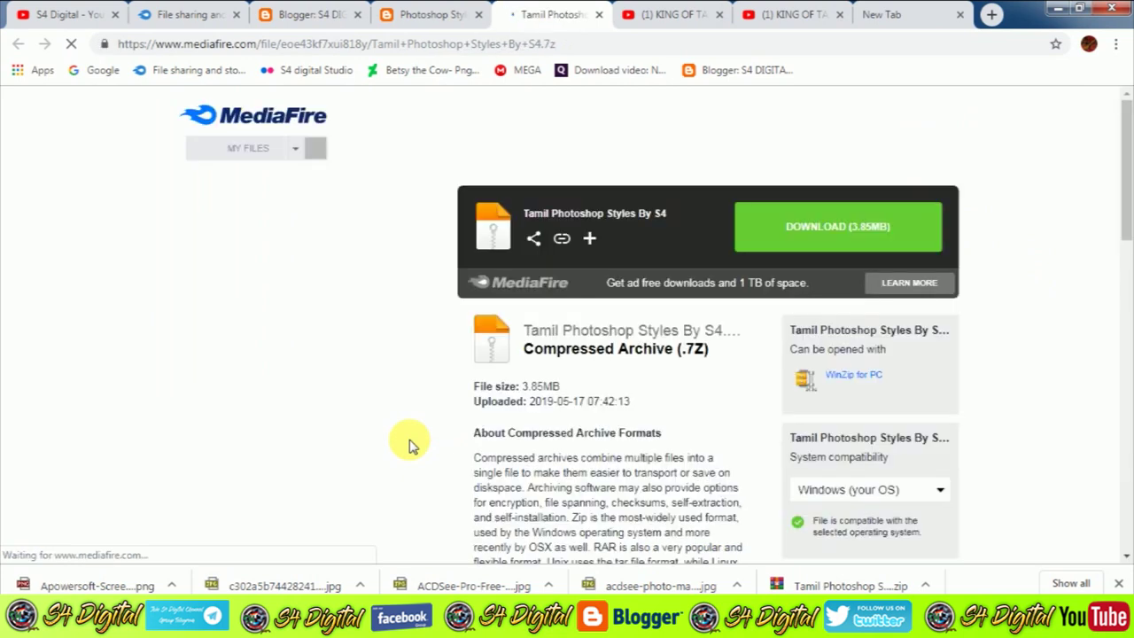
mouse_move(890, 217)
left_mouse_down()
mouse_move(863, 241)
mouse_move(850, 229)
left_mouse_up()
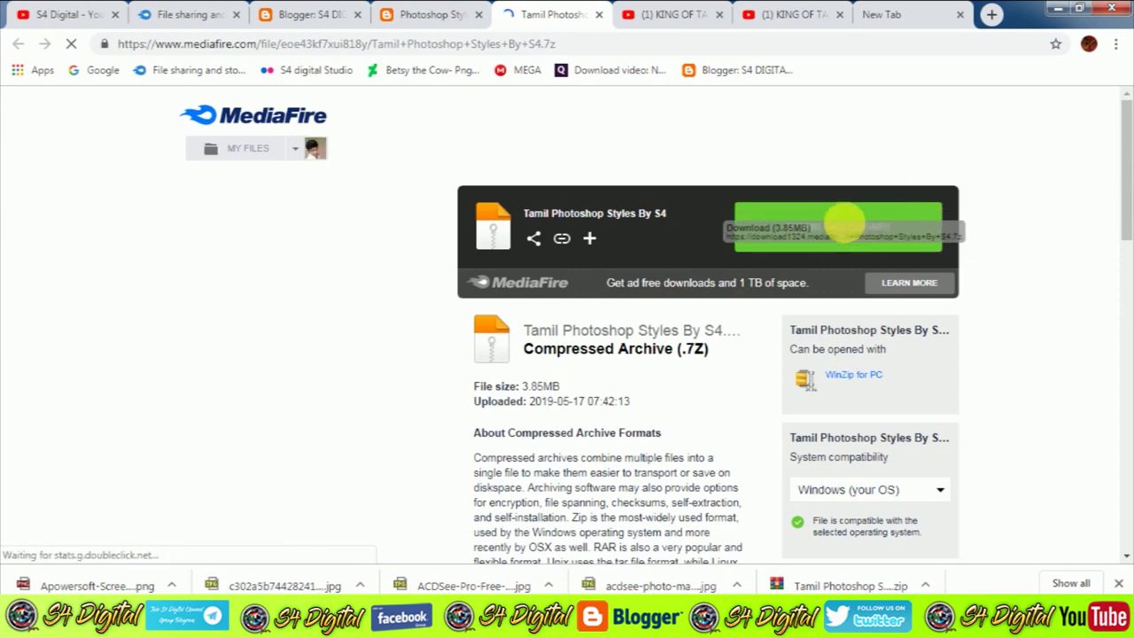
left_click(1060, 12)
Extract the Tamil Photoshop Styles archive on the desktop to its default folder.
right_click(884, 326)
left_click(921, 387)
right_click(946, 404)
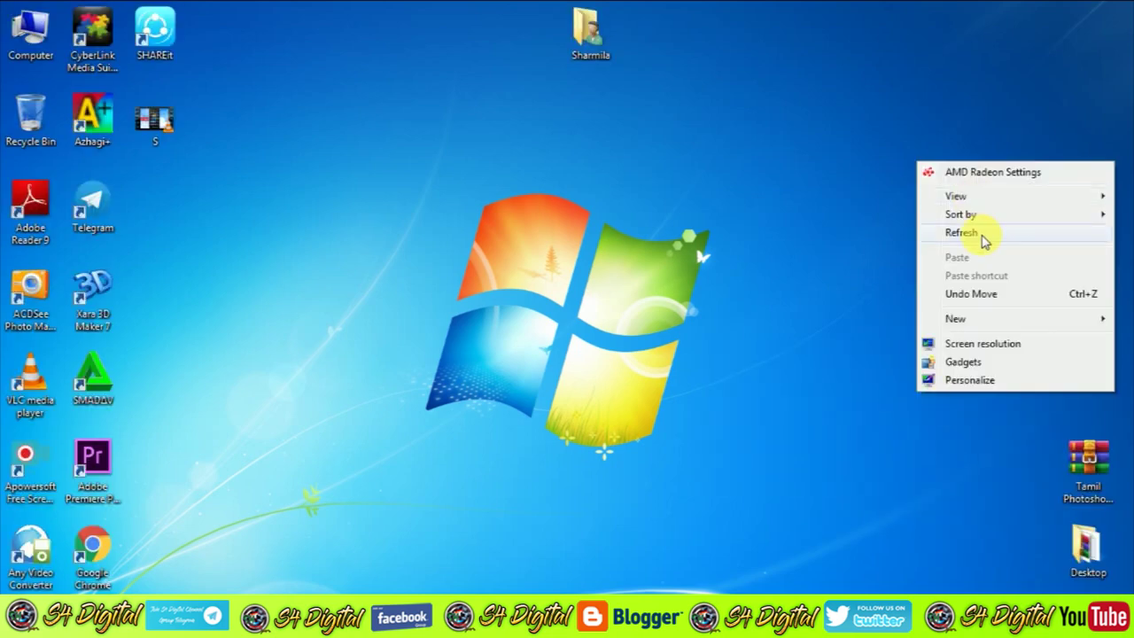
left_click(961, 232)
left_click(1088, 453)
right_click(1089, 453)
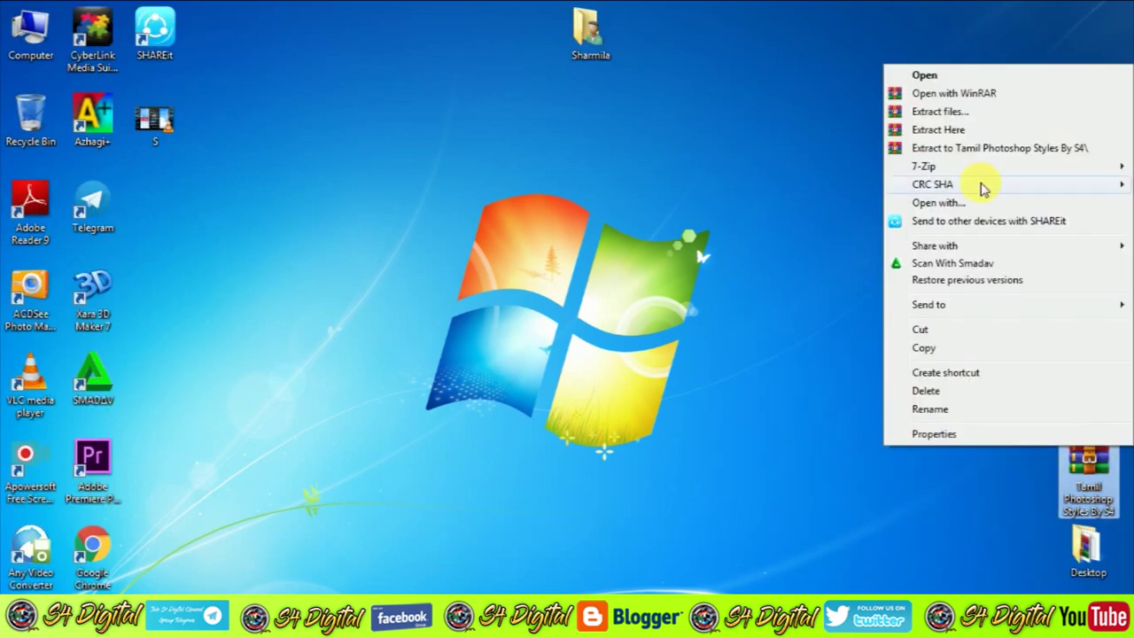
left_click(946, 112)
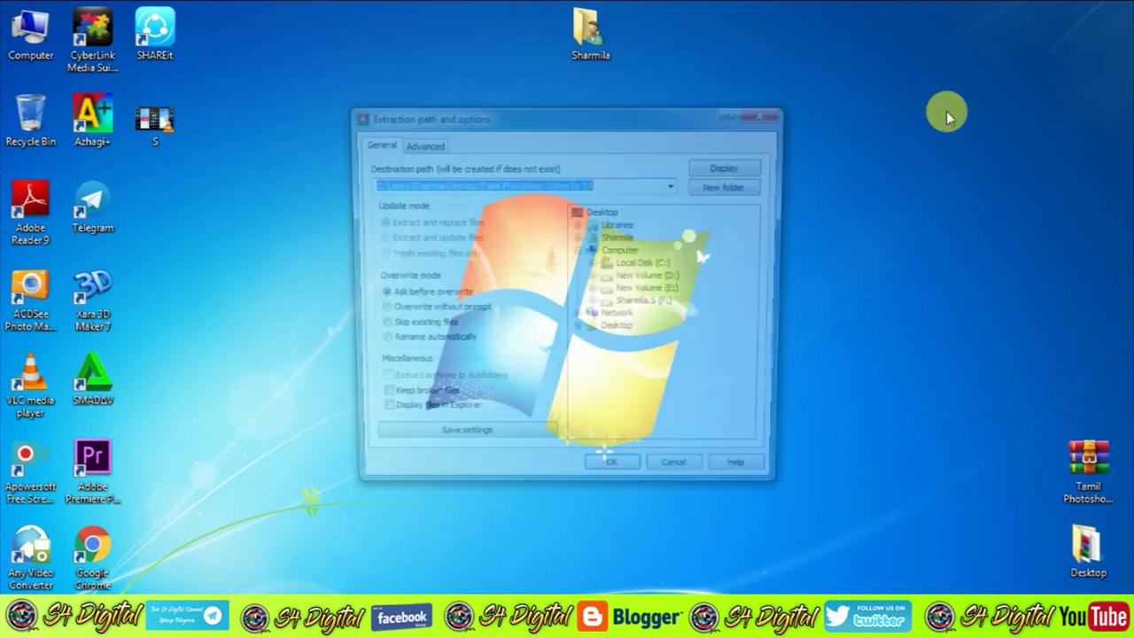
key("Return")
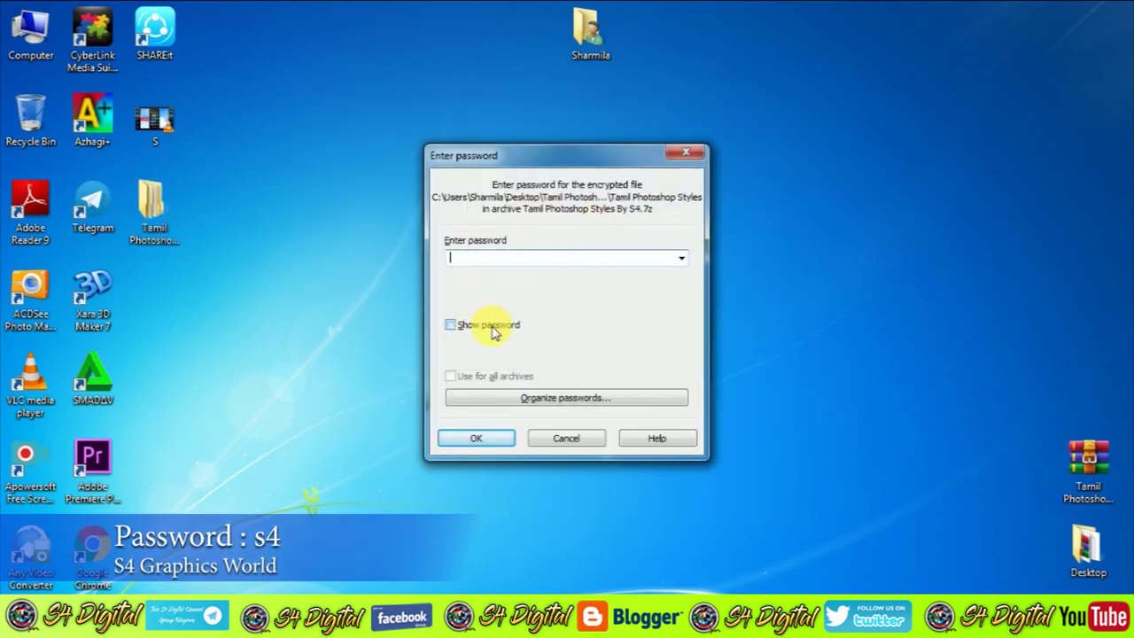
Submit the archive password, browse the extracted folder, and drag Tamil Styles.psd onto Photoshop.
key("Return")
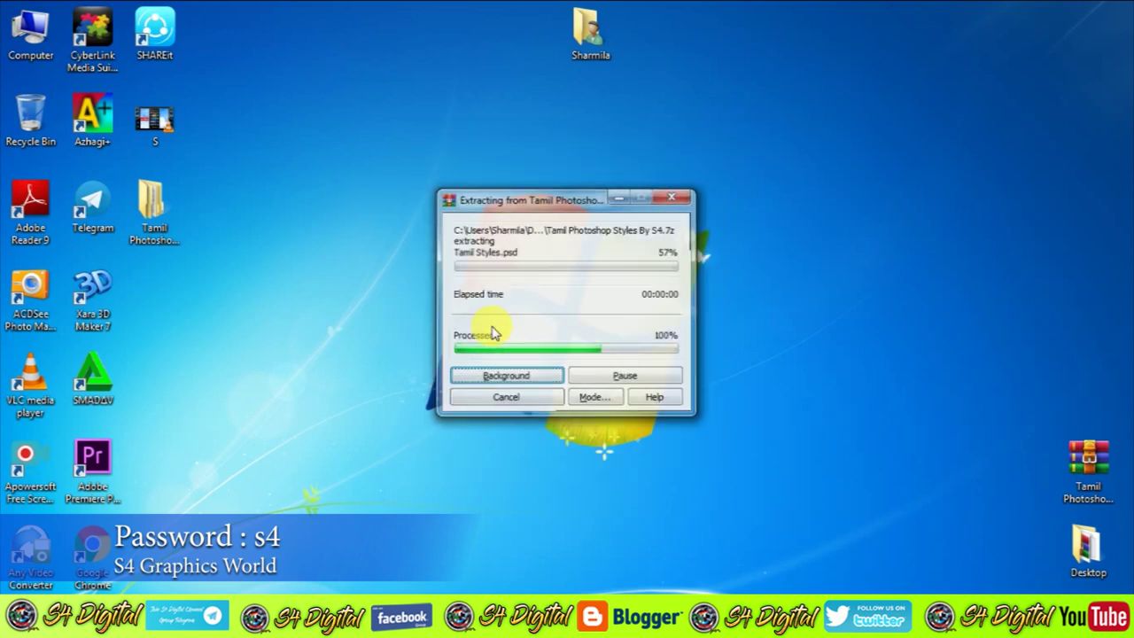
double_click(155, 217)
key("Down")
key("Return")
key("Right")
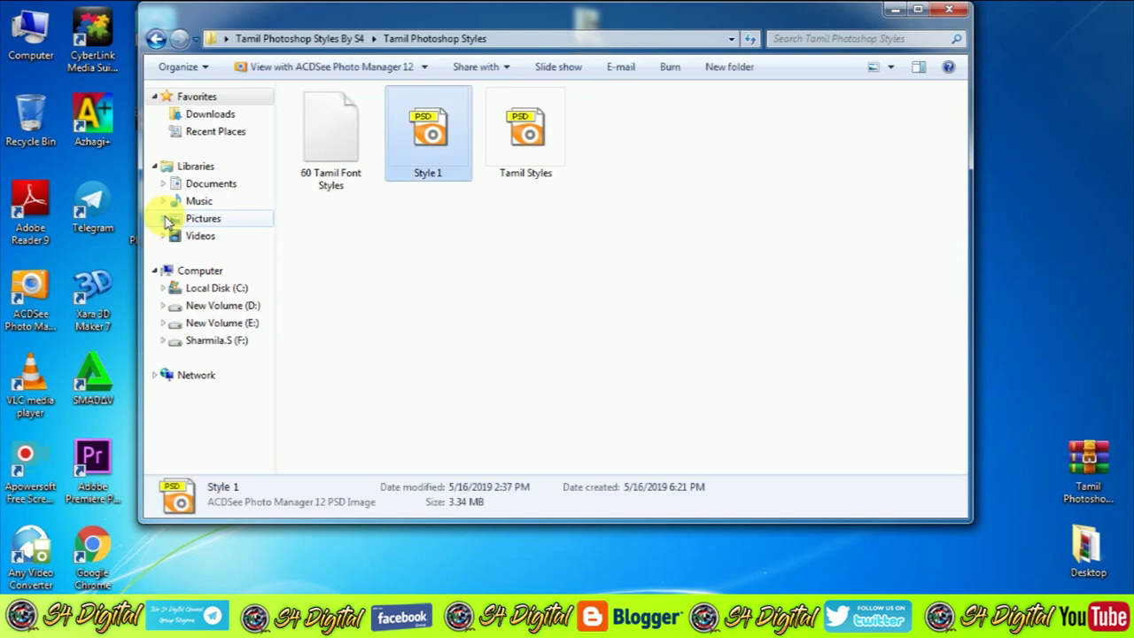
key("Left")
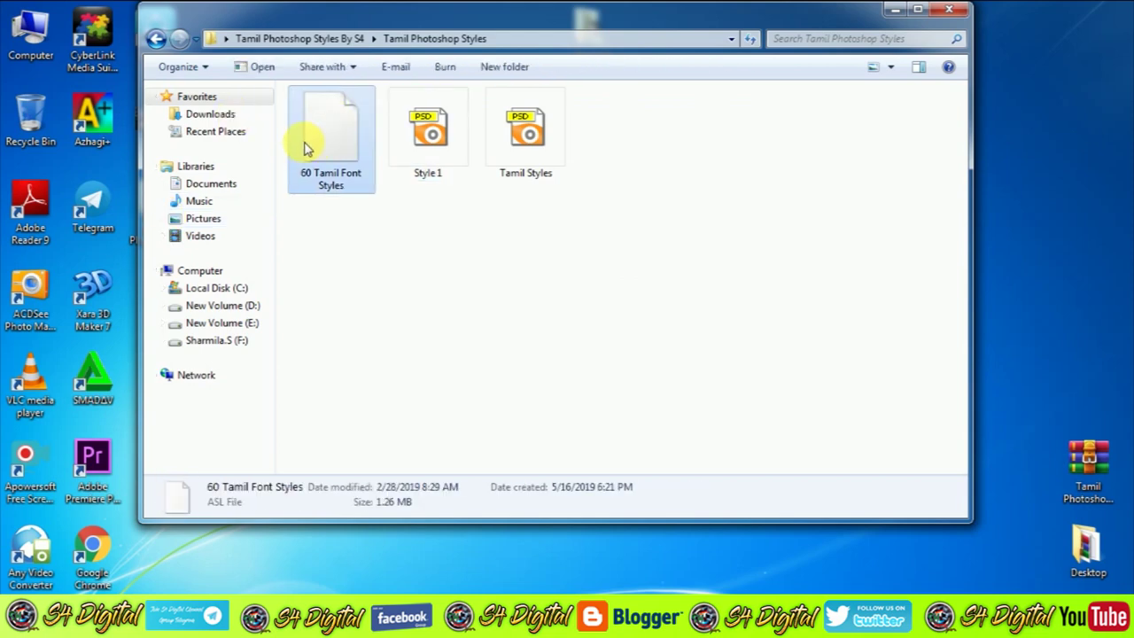
left_click(514, 173)
left_click_drag(520, 171, 294, 516)
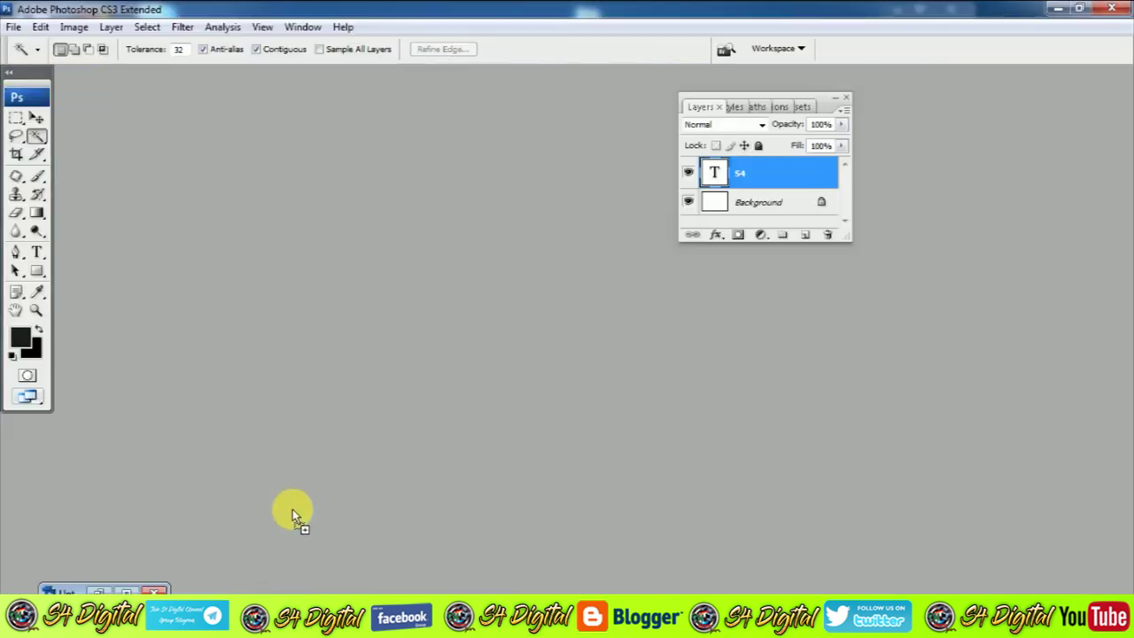
Dismiss the layer-reading and update-text-layers prompts so Tamil Styles.psd opens.
key("Return")
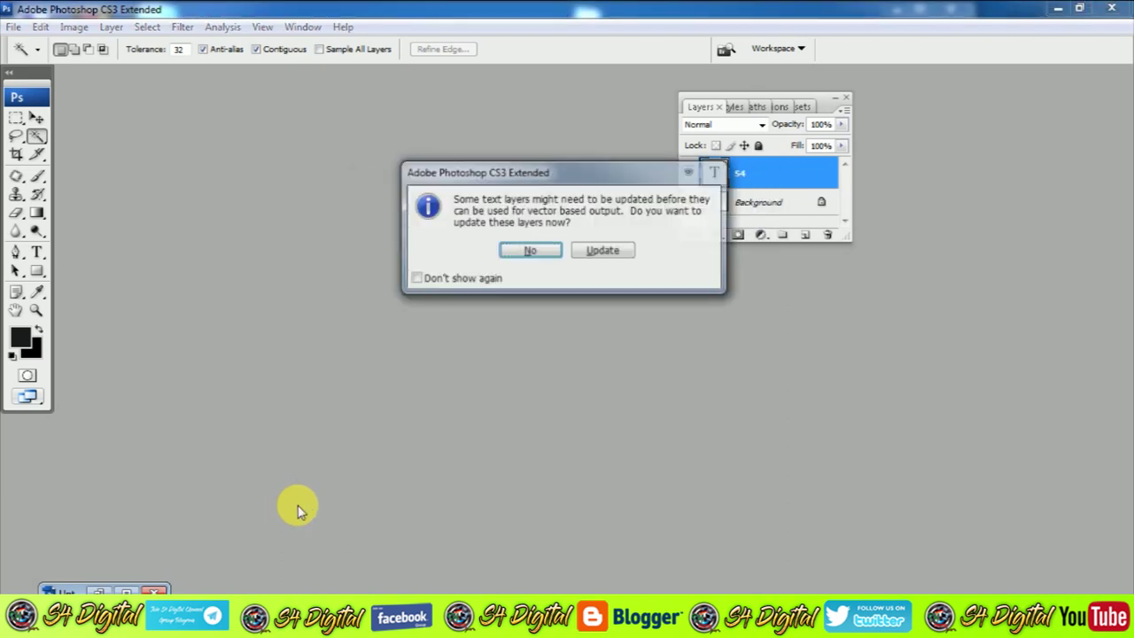
key("Return")
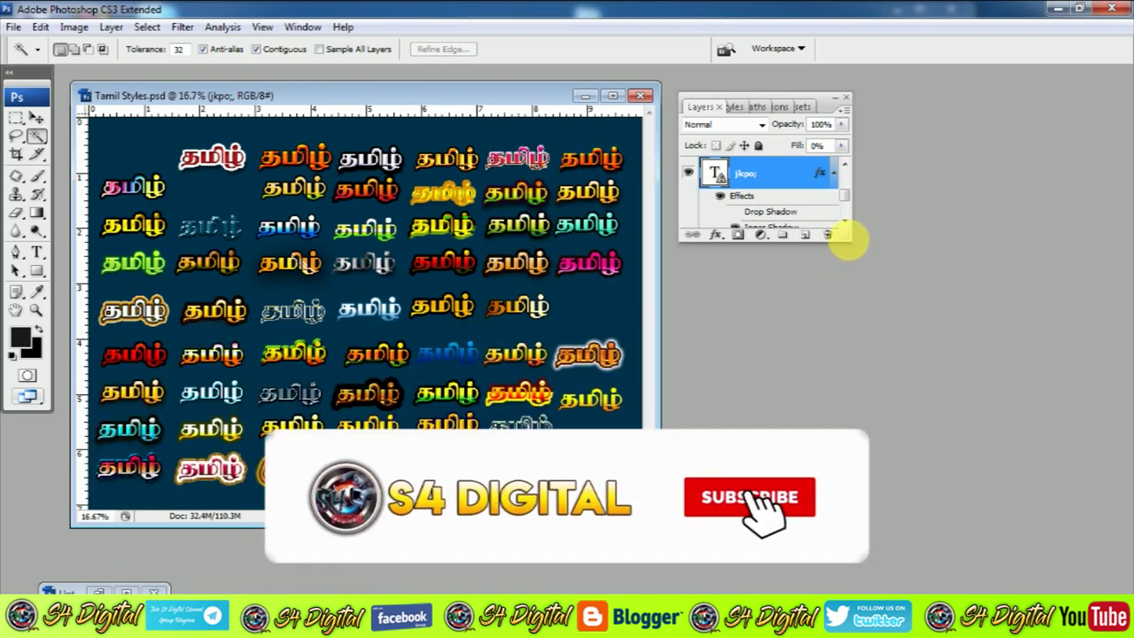
Enlarge the Layers panel, show Styles, and save the red and yellow Tamil word effects as new styles.
left_click_drag(846, 234, 993, 530)
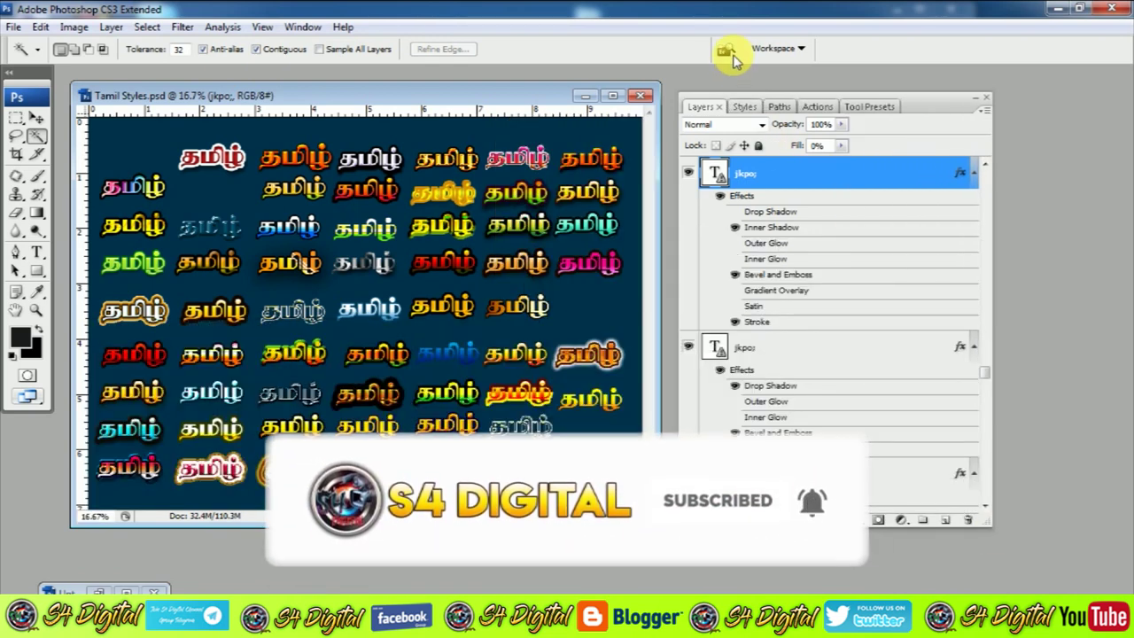
left_click(744, 107)
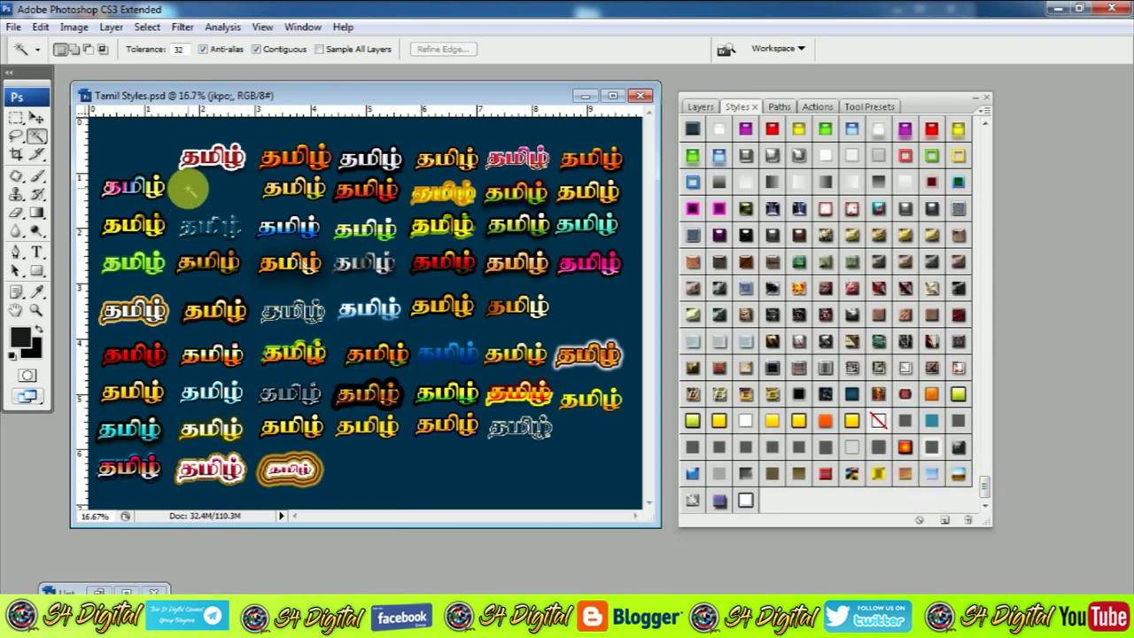
key("v")
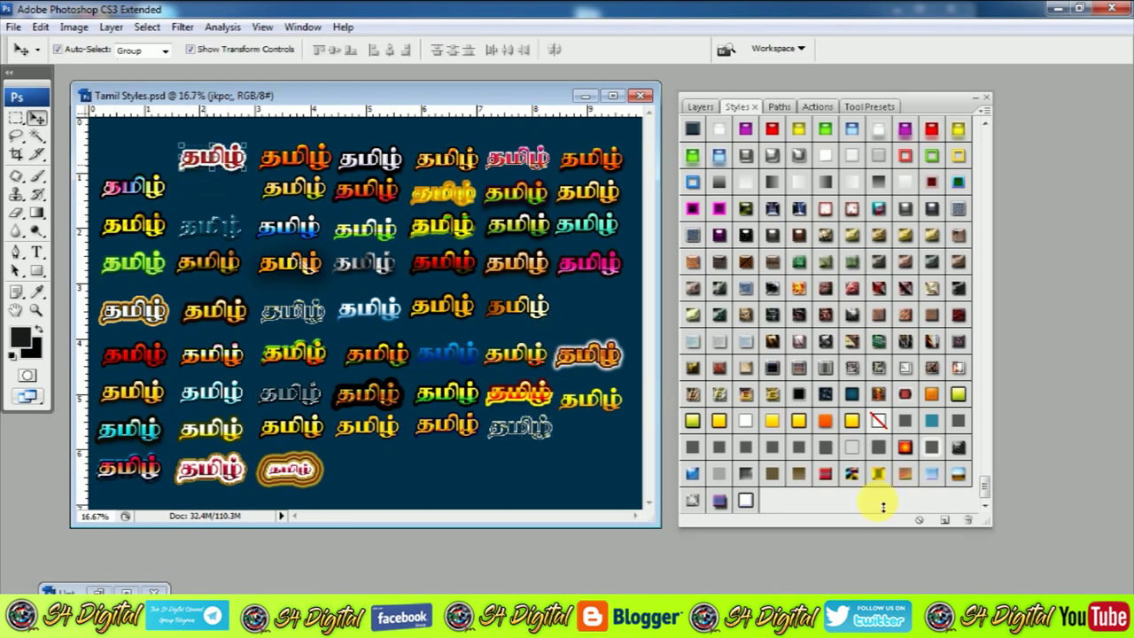
left_click(944, 521)
key("Return")
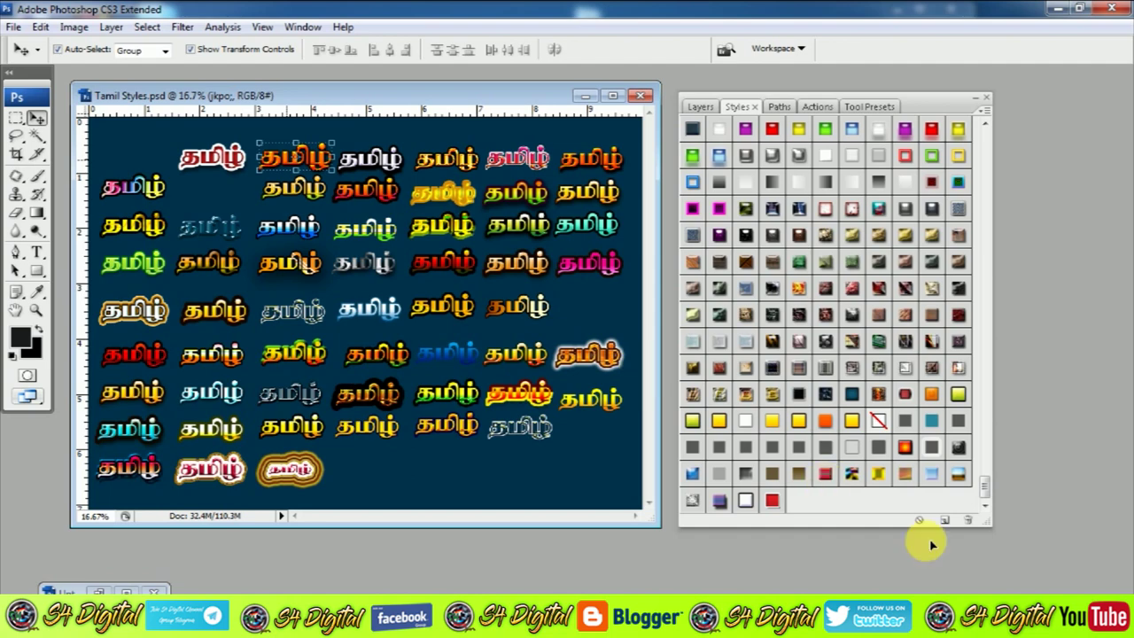
left_click(945, 521)
key("Return")
Save the white and one more Tamil word effect as styles, then close Tamil Styles.psd unsaved.
left_click(376, 158)
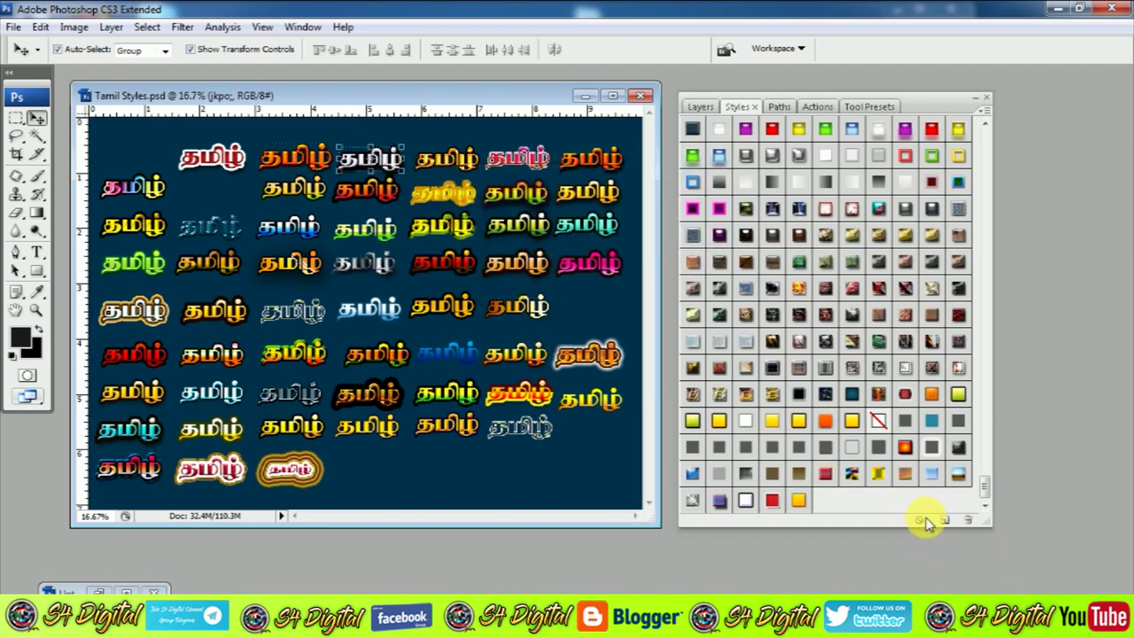
left_click(952, 523)
key("Return")
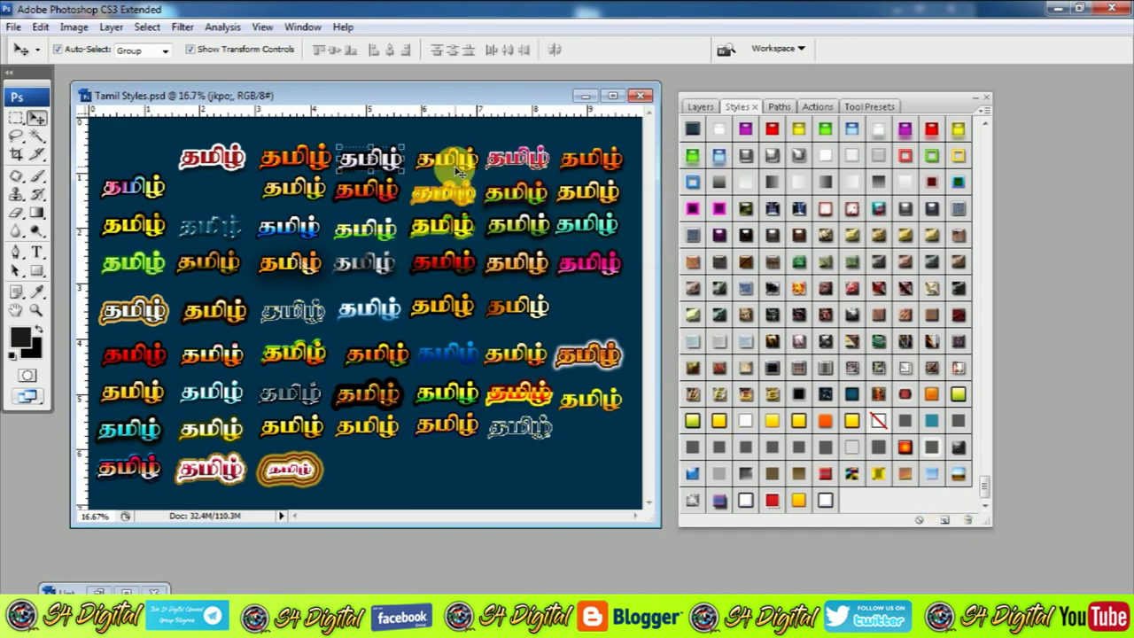
left_click(944, 522)
key("Return")
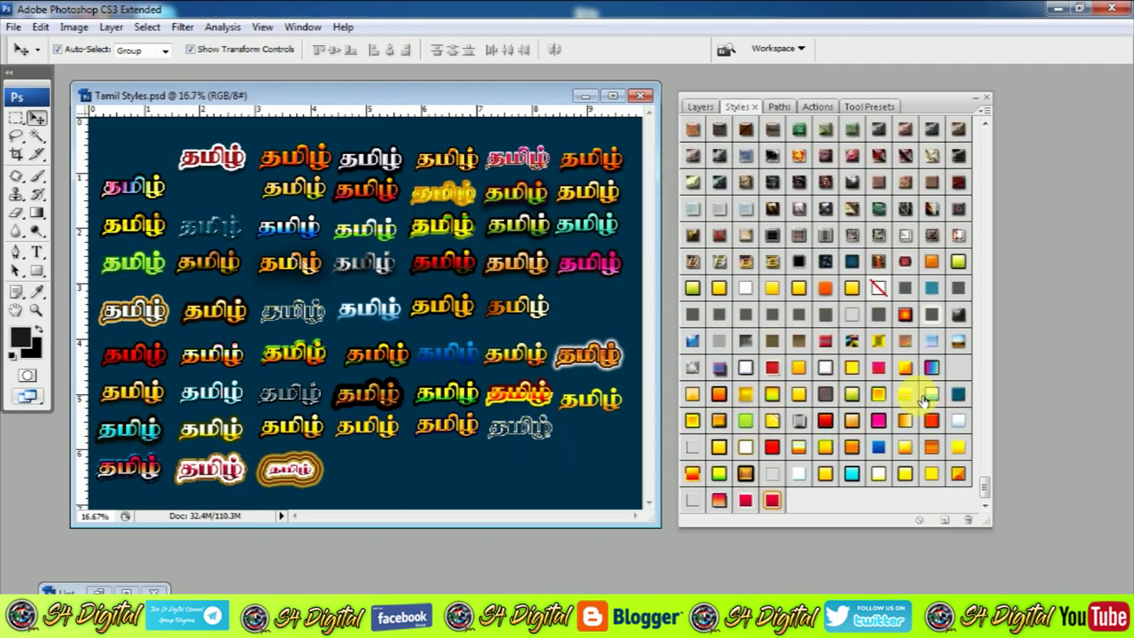
left_click(640, 95)
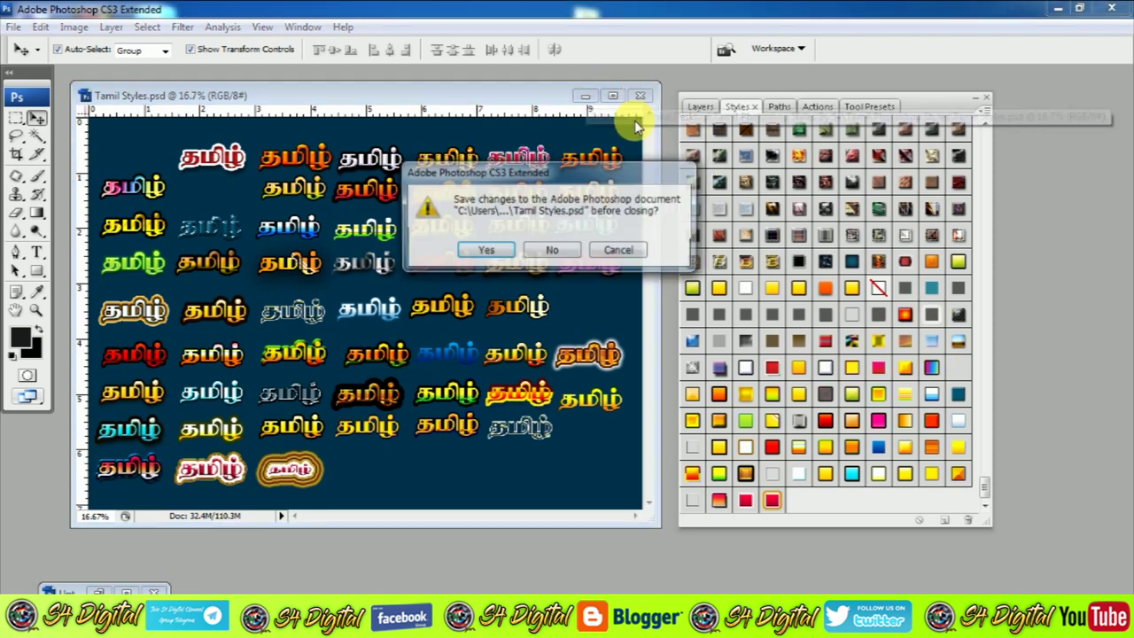
left_click(544, 253)
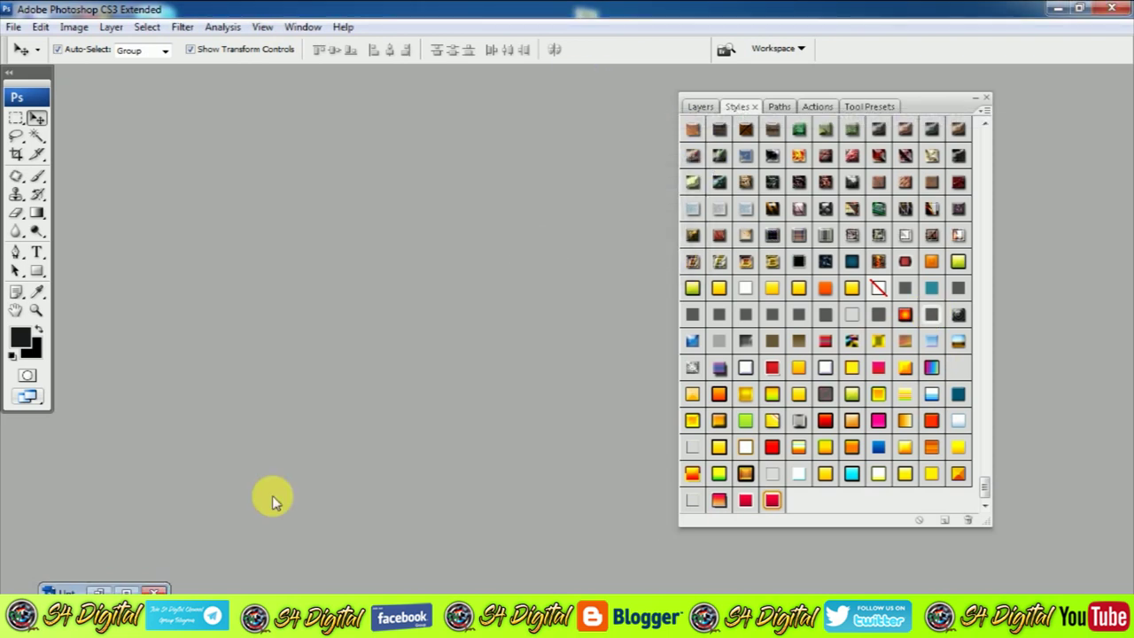
Restore Untitled-1, reposition the S4 text, and try gradient, orange, gold and green styles on it.
double_click(96, 589)
left_click_drag(202, 223, 291, 243)
left_click(744, 500)
left_click(733, 475)
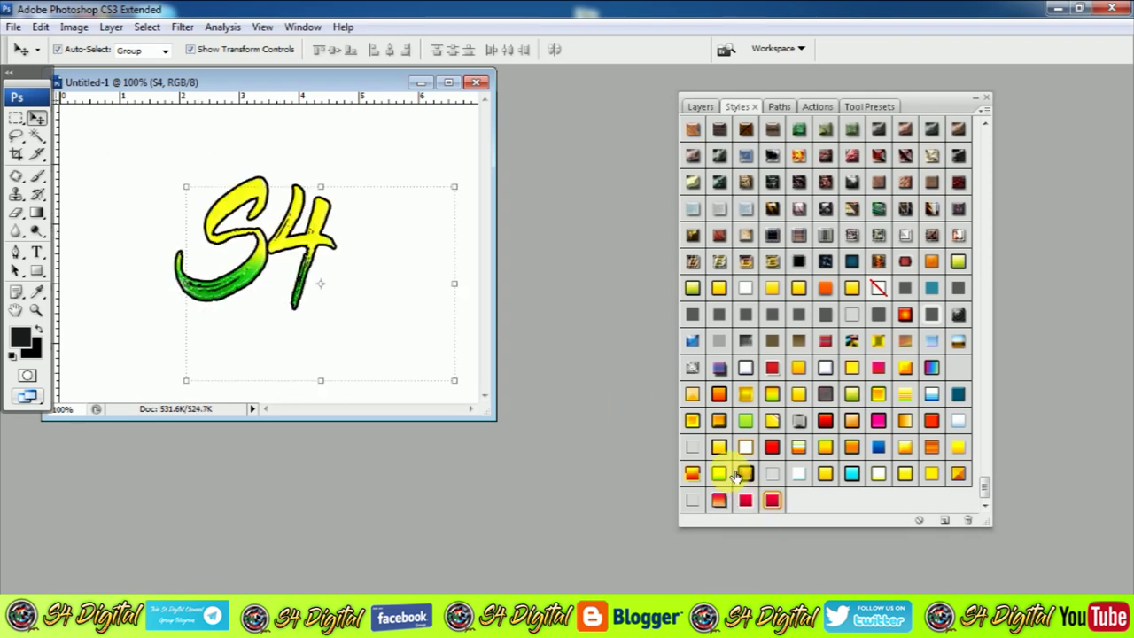
left_click(695, 475)
left_click(717, 447)
left_click(704, 423)
left_click(719, 422)
left_click(718, 395)
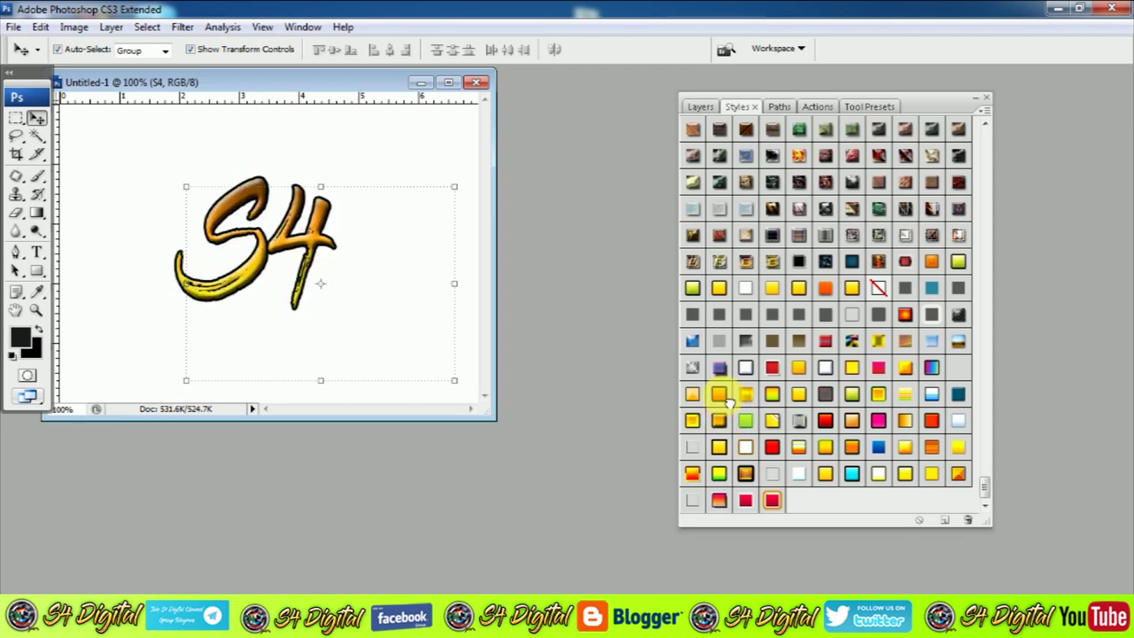
left_click(773, 406)
left_click(757, 401)
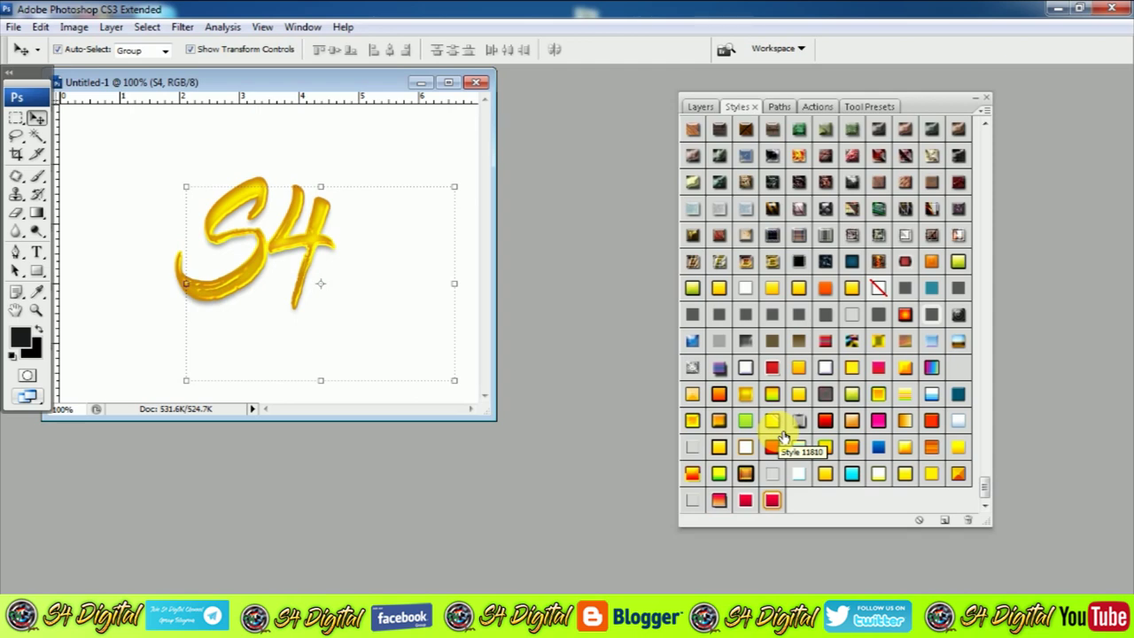
Try striped, outlined, red, rainbow, teal and blue styles on S4, ending with the yellow-orange gradient.
double_click(802, 423)
left_click(720, 235)
left_click(798, 367)
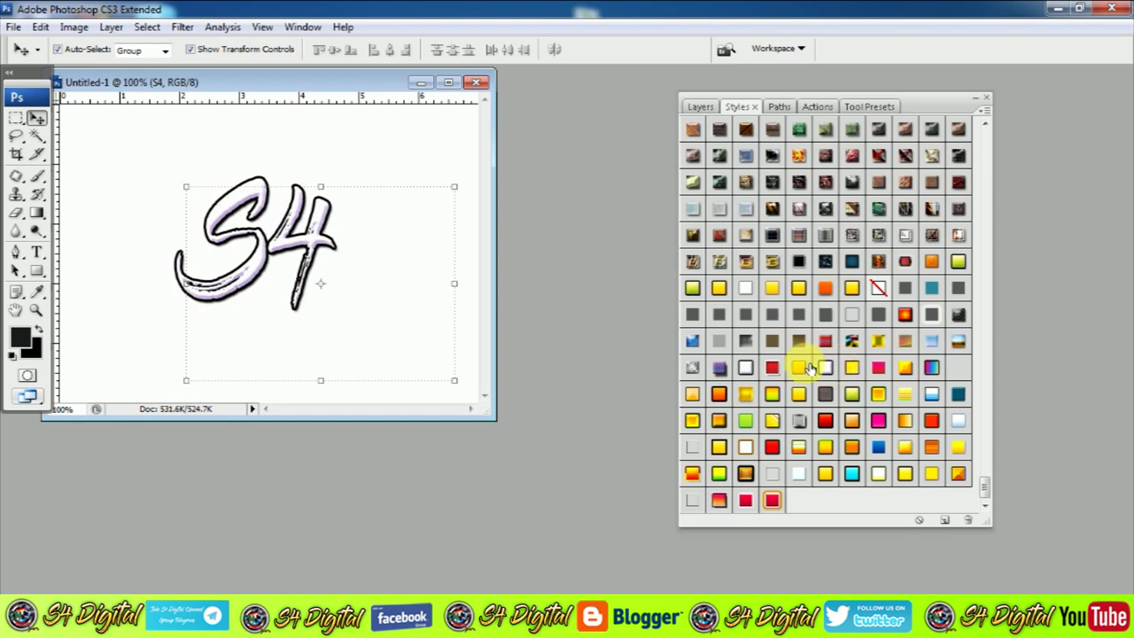
left_click(791, 373)
left_click(852, 376)
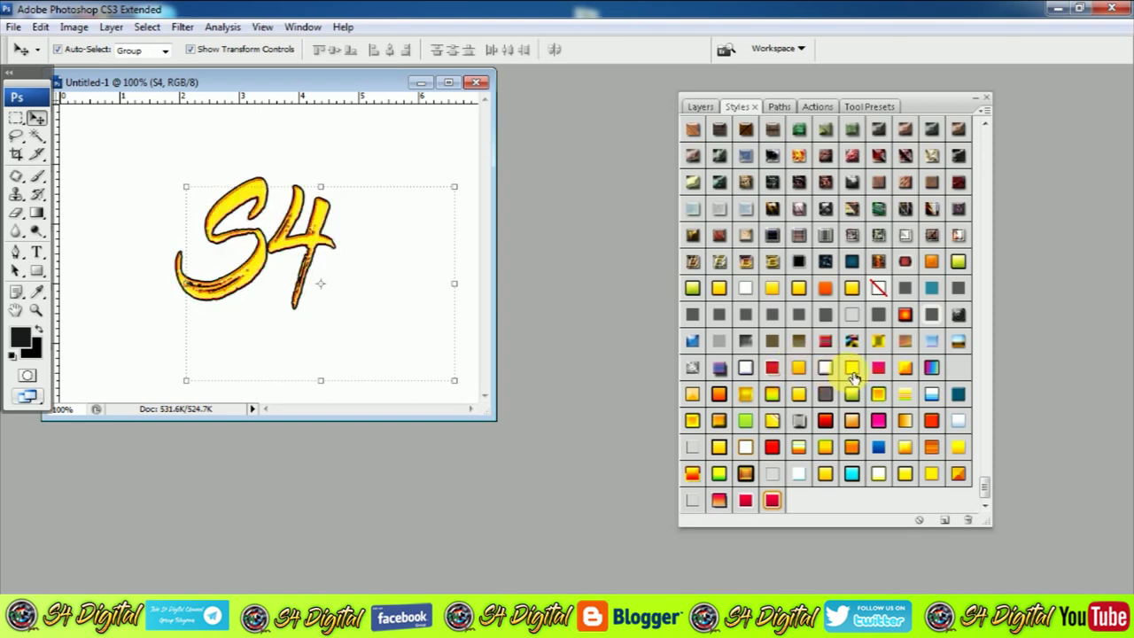
left_click(878, 375)
left_click(904, 368)
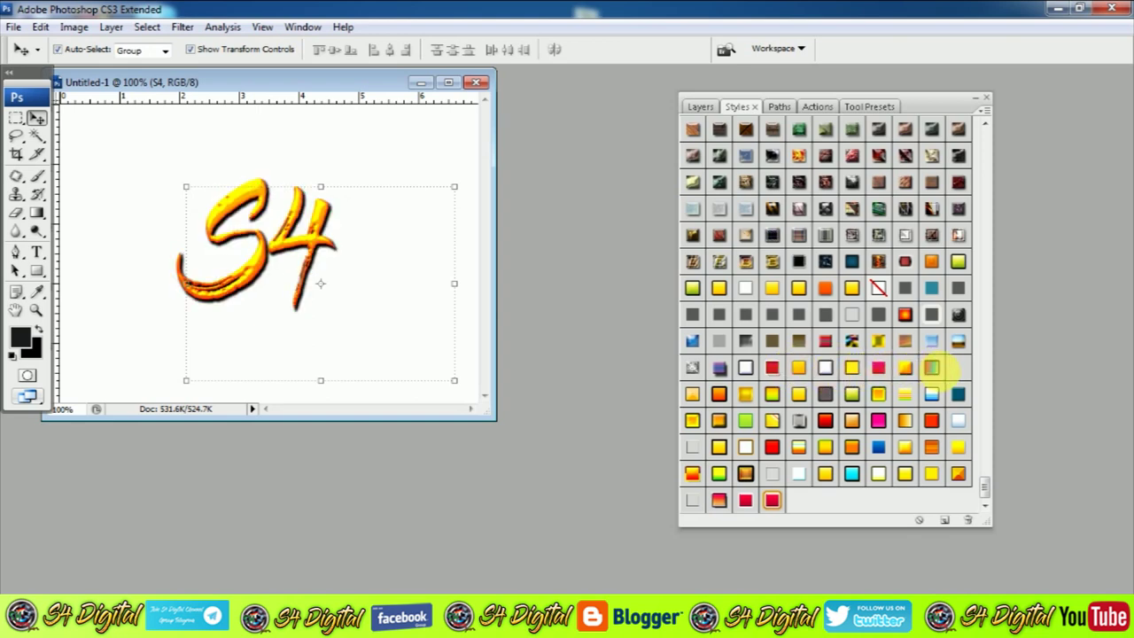
left_click(959, 396)
left_click(959, 421)
left_click(959, 447)
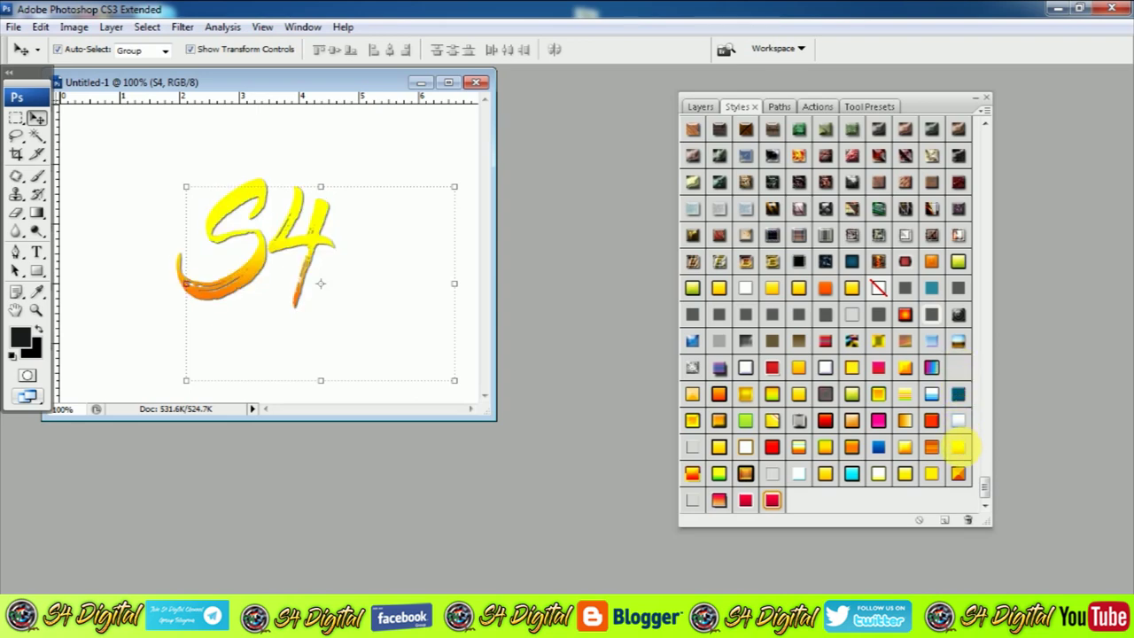
Try orange, gold, blue, pink, chrome and black sketch-outline styles on the S4 text.
left_click(931, 421)
left_click(905, 447)
left_click(904, 422)
left_click(876, 443)
left_click(849, 426)
left_click(852, 450)
left_click(822, 421)
left_click(798, 447)
left_click(745, 447)
left_click(692, 447)
Try more yellow, orange and red styles on S4, settling on the grey sketch-outline style.
left_click(904, 474)
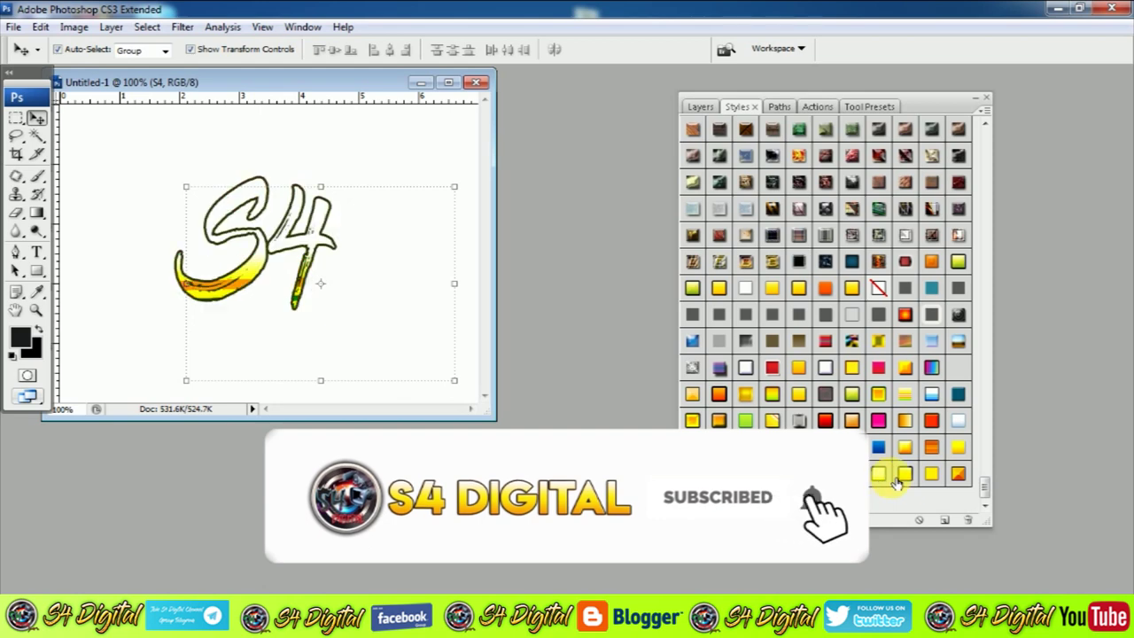
left_click(956, 474)
left_click(744, 474)
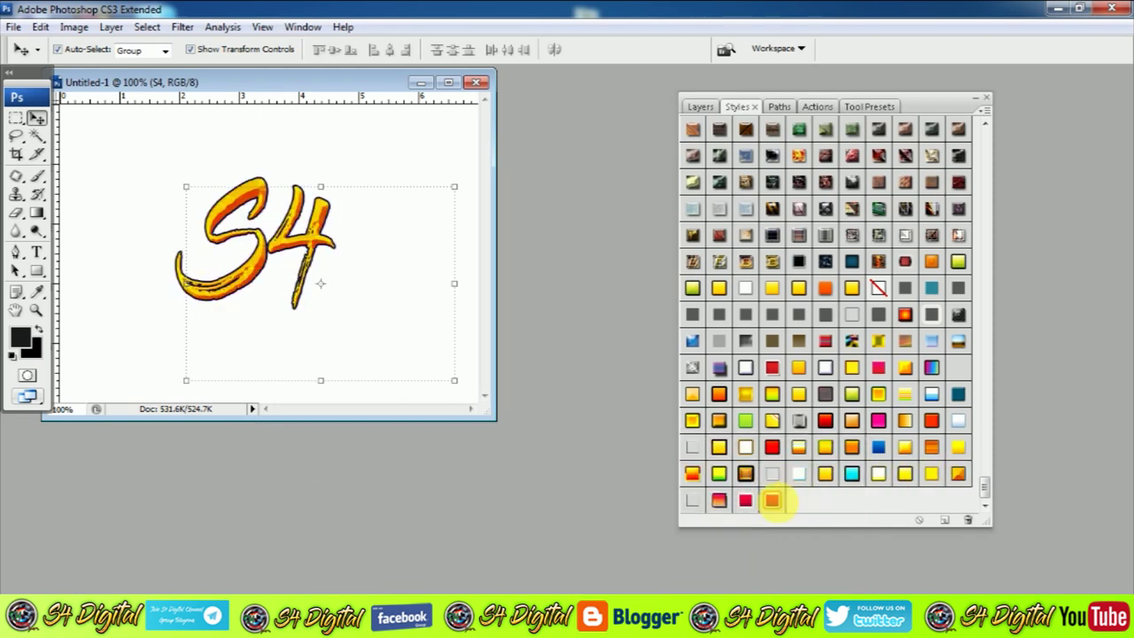
left_click(771, 500)
left_click(718, 500)
left_click(692, 473)
left_click(692, 447)
left_click(720, 475)
left_click(693, 448)
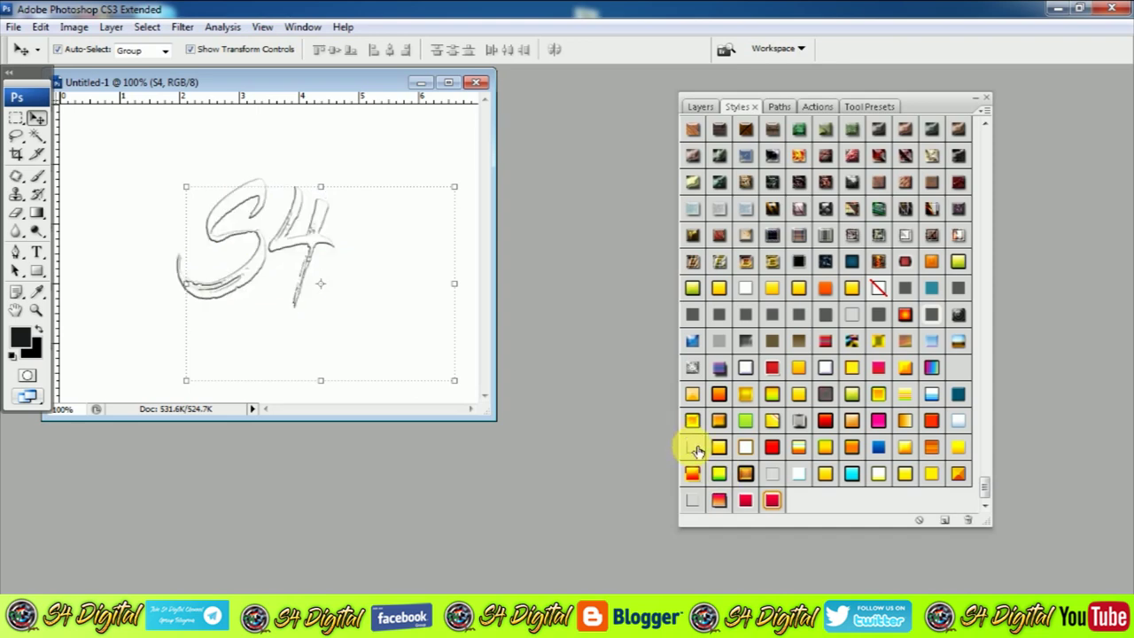